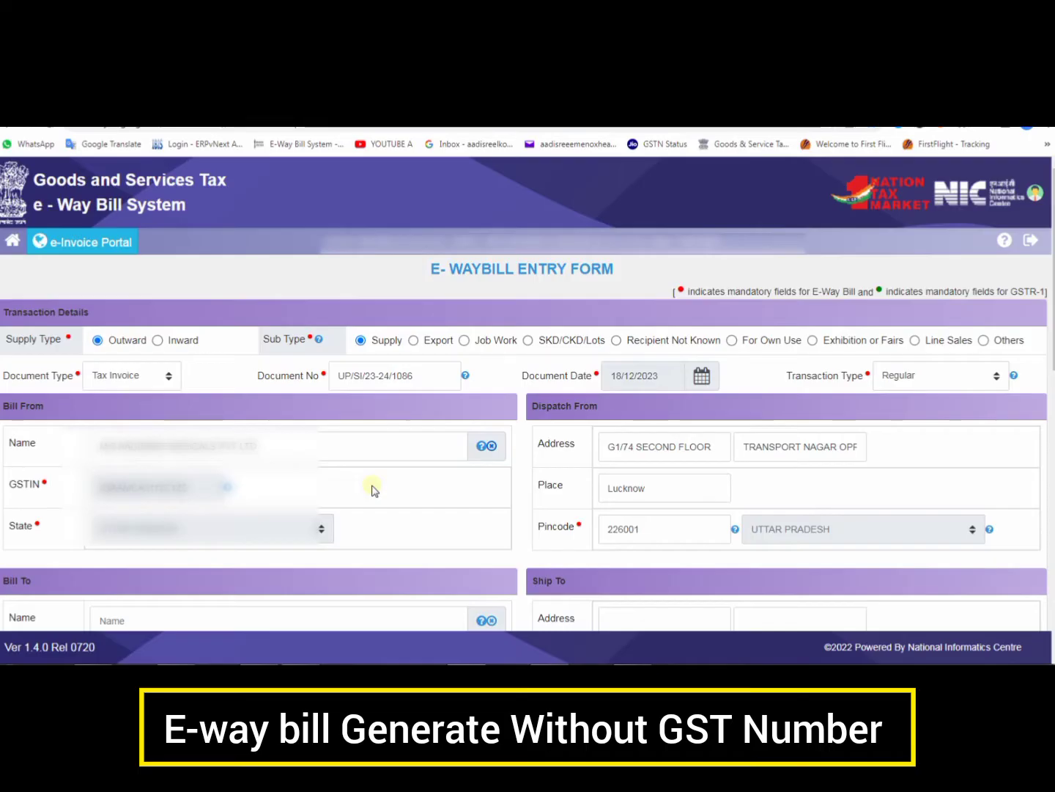
Scroll the entry form down to the Bill To, Ship To and Item Details sections and mark up their fields
scroll(330, 454, down, 3)
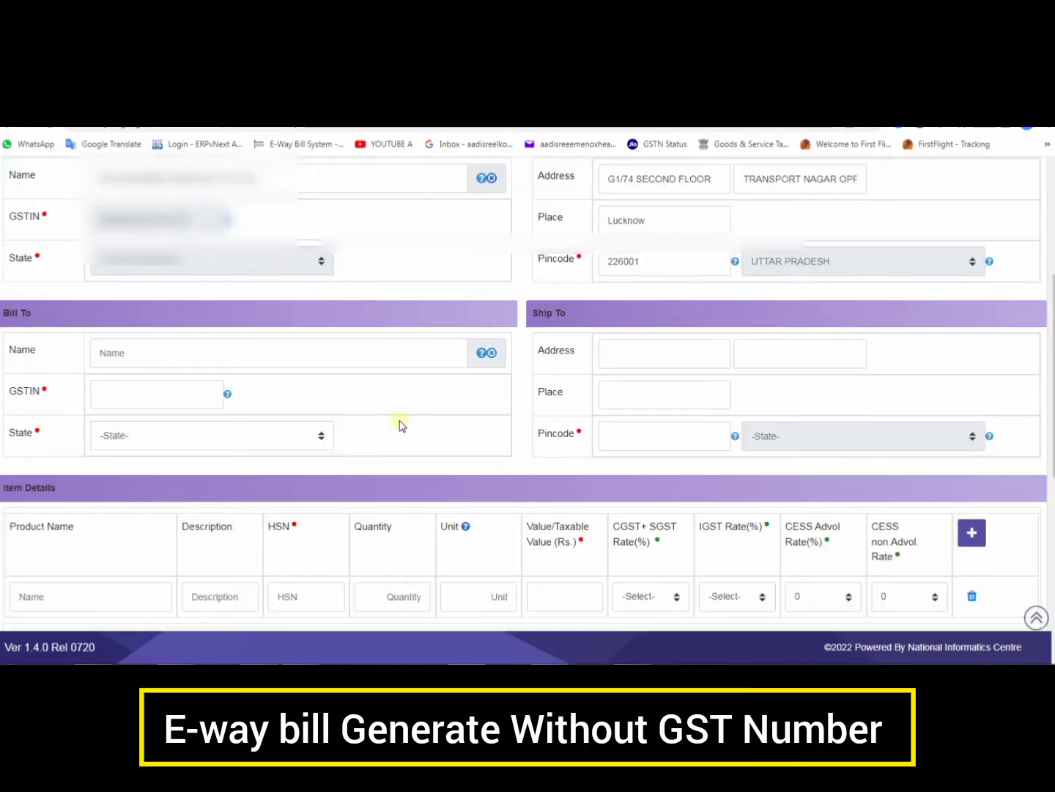
scroll(401, 425, down, 2)
scroll(402, 425, down, 1)
scroll(402, 426, up, 1)
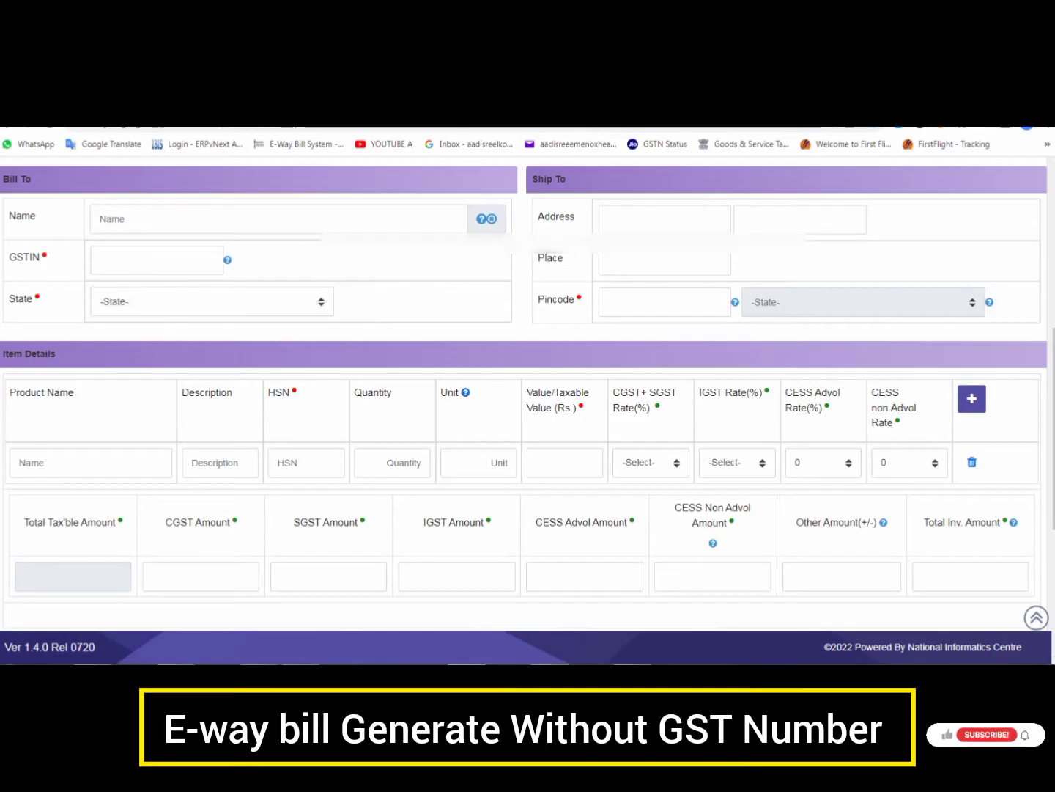
mouse_move(84, 242)
mouse_down()
mouse_move(233, 294)
mouse_move(261, 283)
mouse_up()
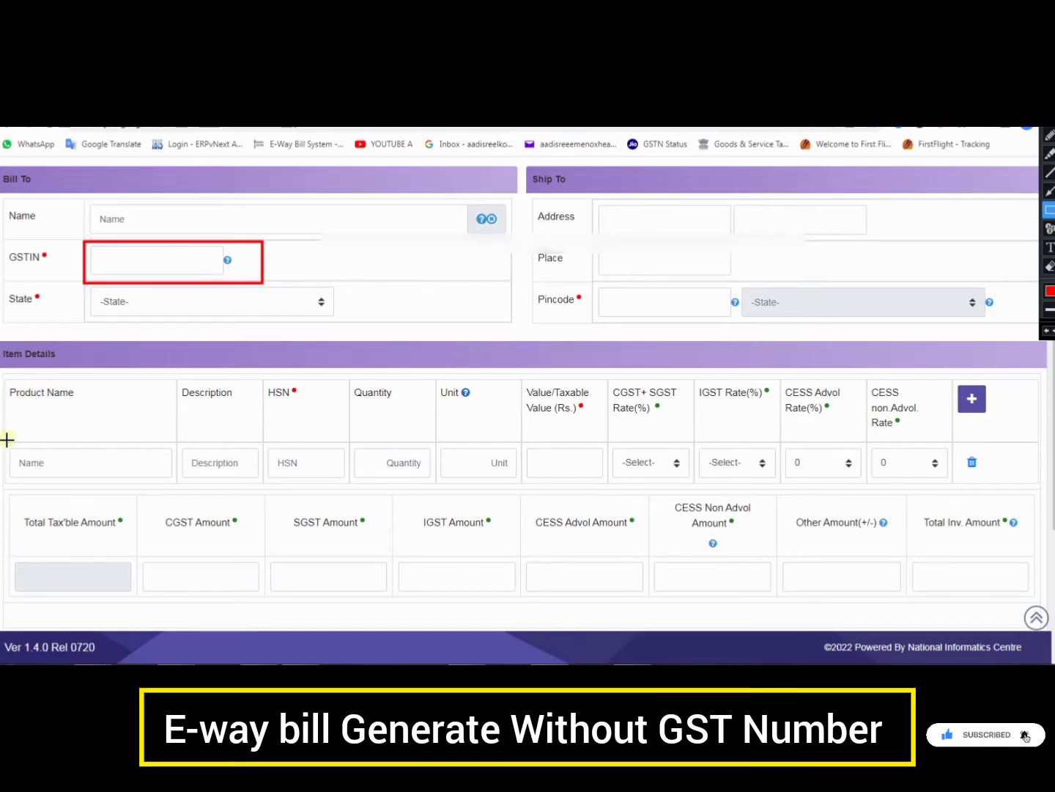
mouse_move(6, 438)
mouse_down()
mouse_move(178, 488)
mouse_move(434, 482)
mouse_move(450, 452)
mouse_move(523, 490)
mouse_up()
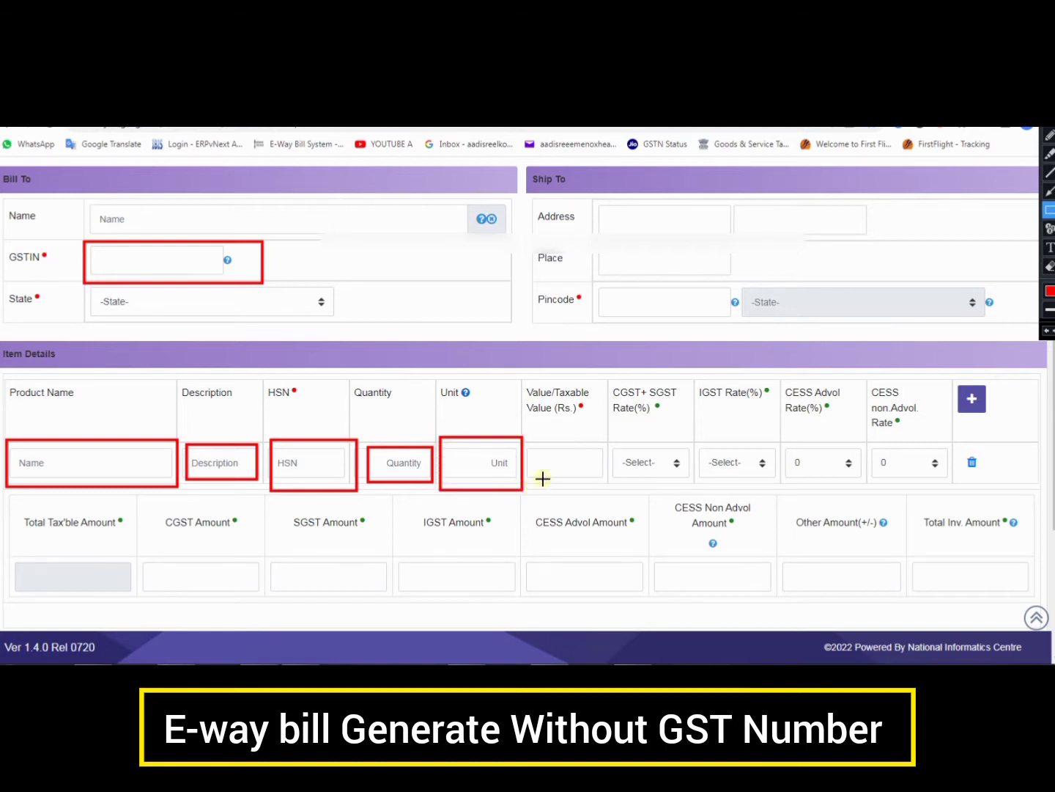
drag(527, 434, 602, 495)
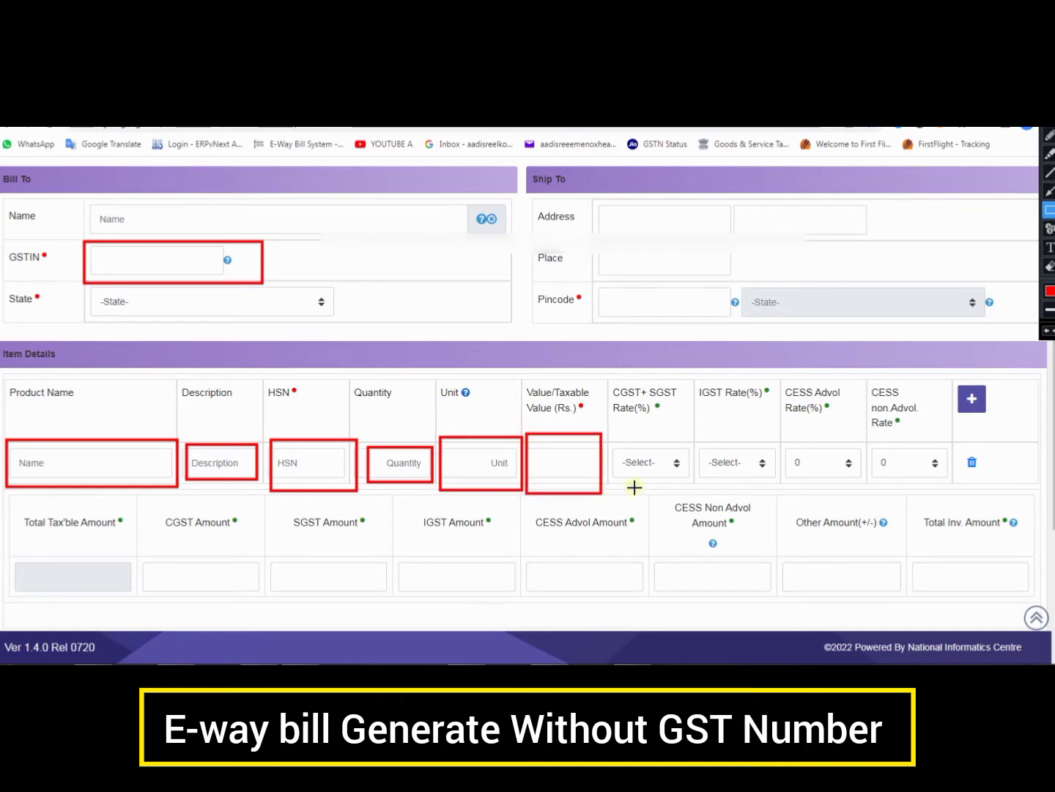
drag(608, 427, 695, 492)
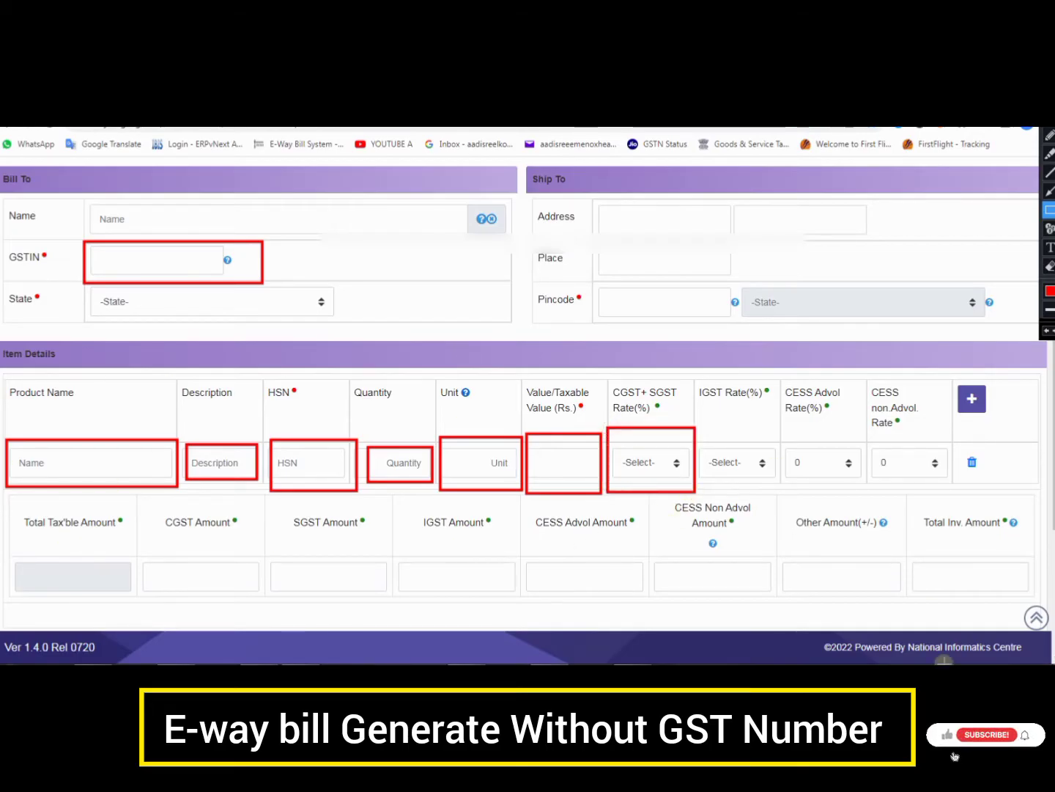
mouse_move(907, 545)
mouse_down()
mouse_move(975, 596)
mouse_move(1039, 606)
mouse_up()
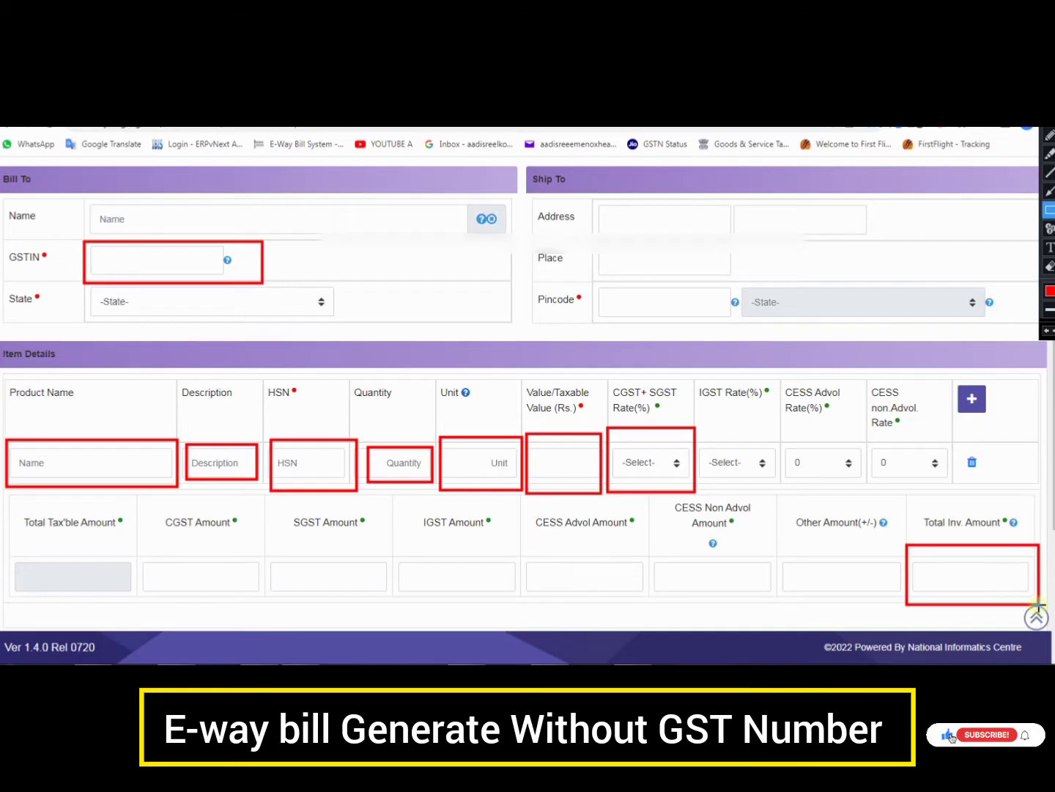
key(Escape)
Enter URP as the Bill To GSTIN, fill in the buyer's name, and choose state UTTAR PRADESH
click(95, 262)
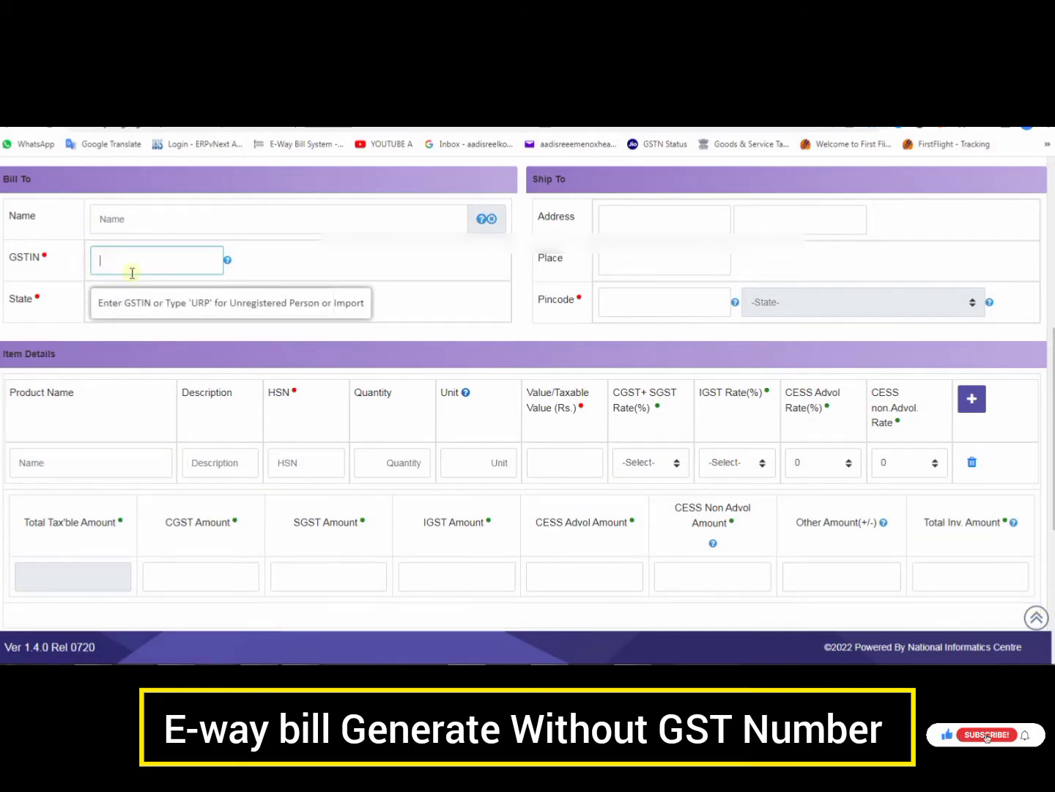
text(u)
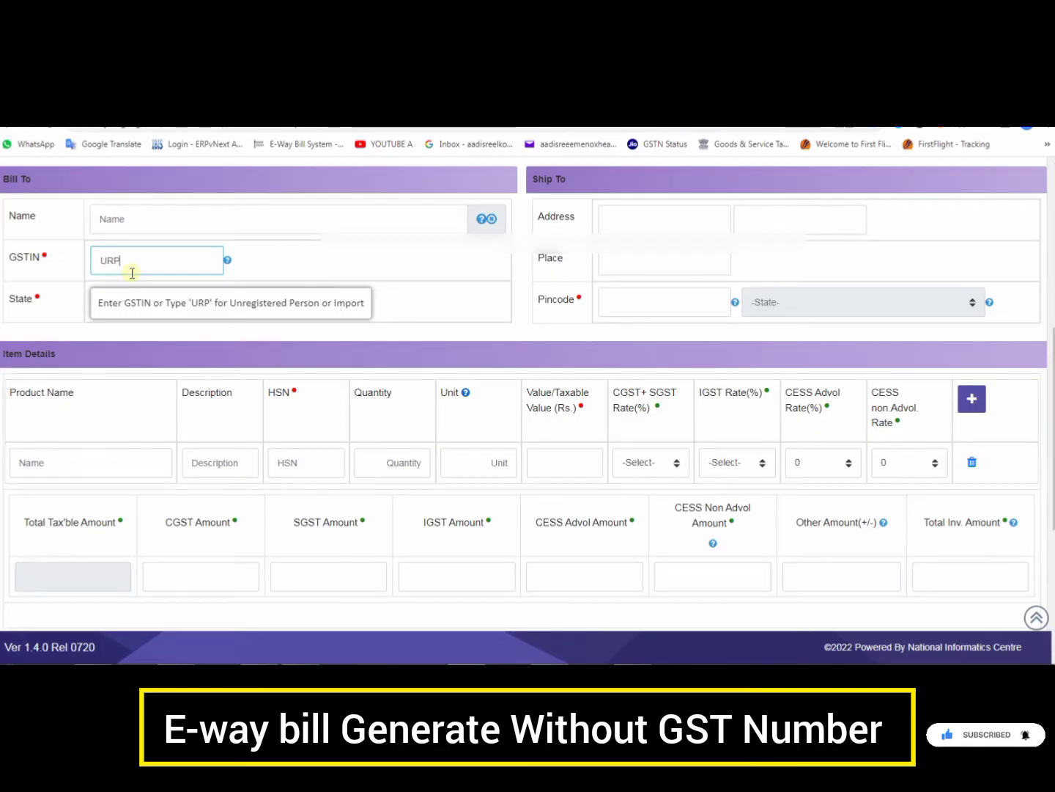
click(141, 223)
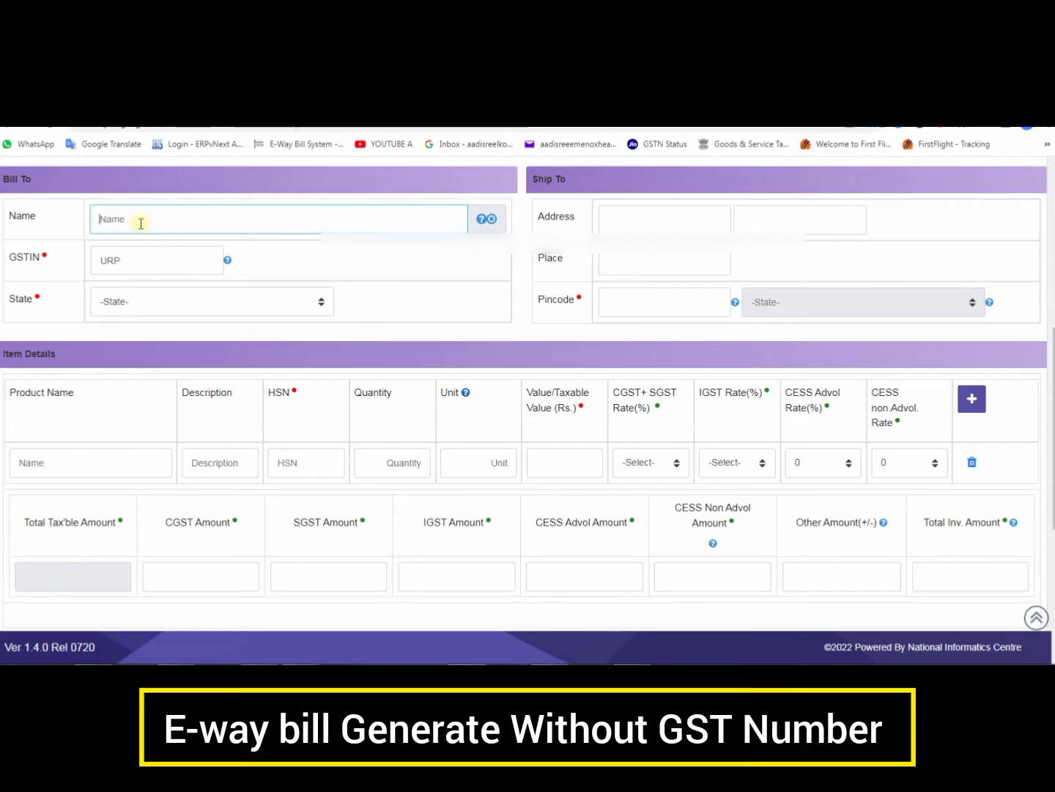
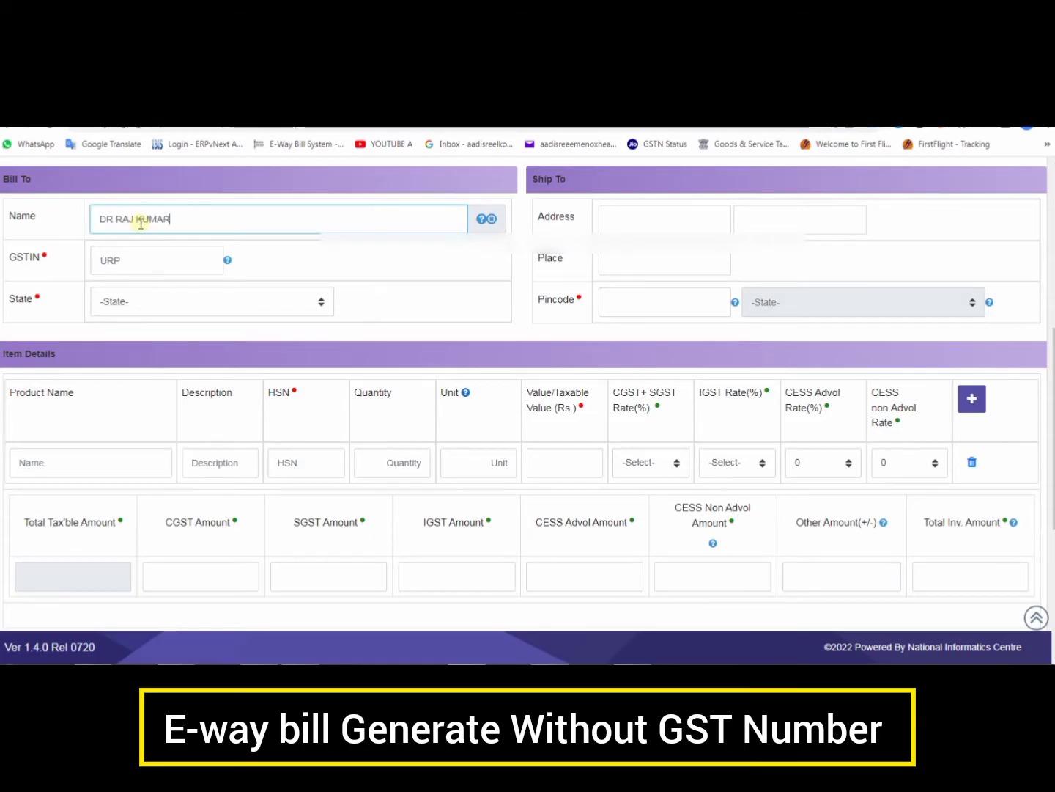
click(130, 307)
scroll(154, 513, down, 5)
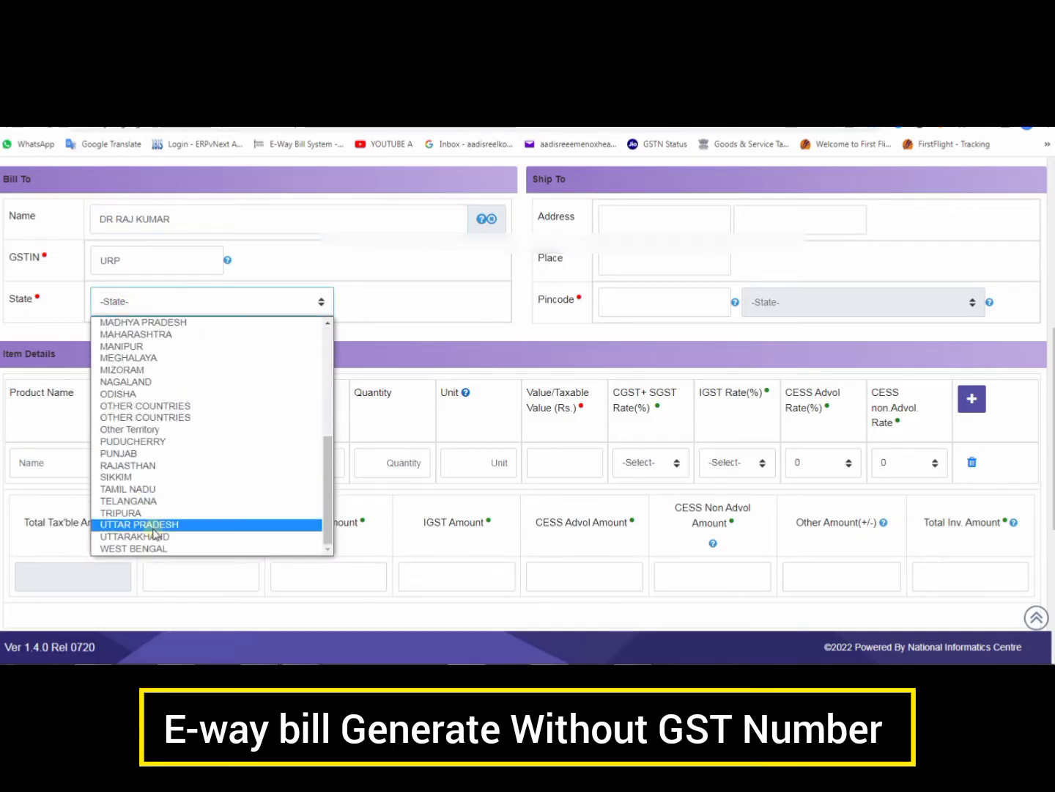
click(154, 528)
click(624, 216)
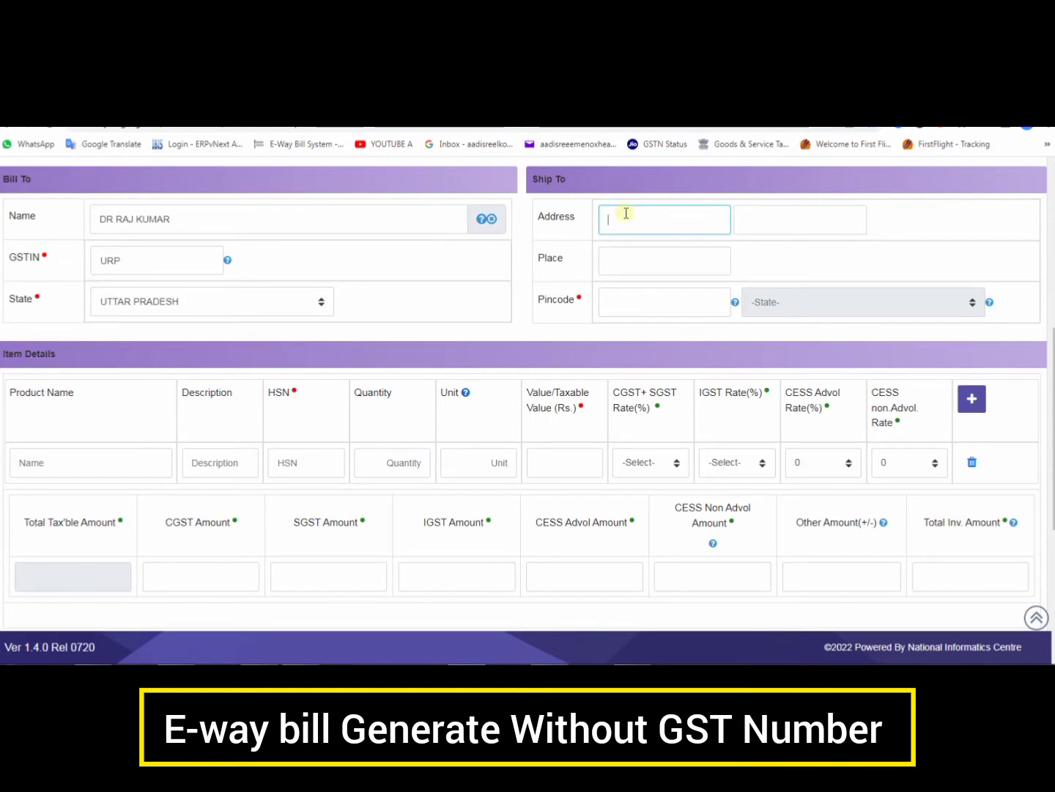
Fill in the ship-to address, place and PIN code so the state auto-fills as UTTAR PRADESH
text(SONBHAR)
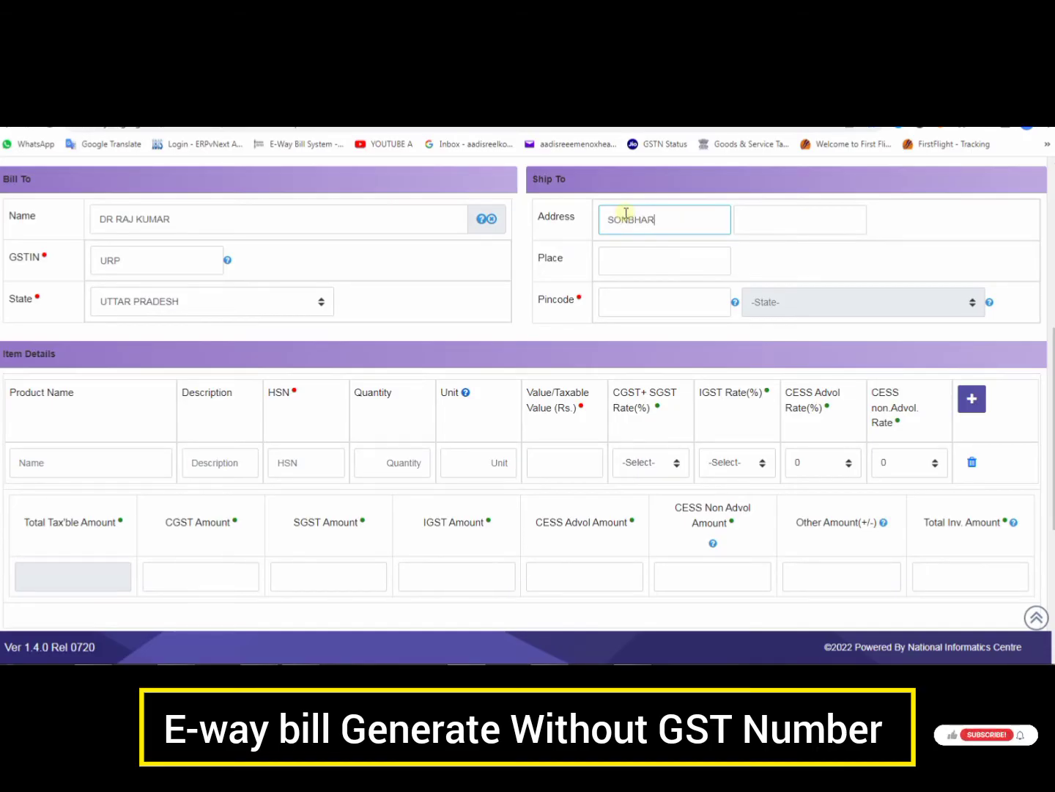
key(BackSpace)
text(DRA)
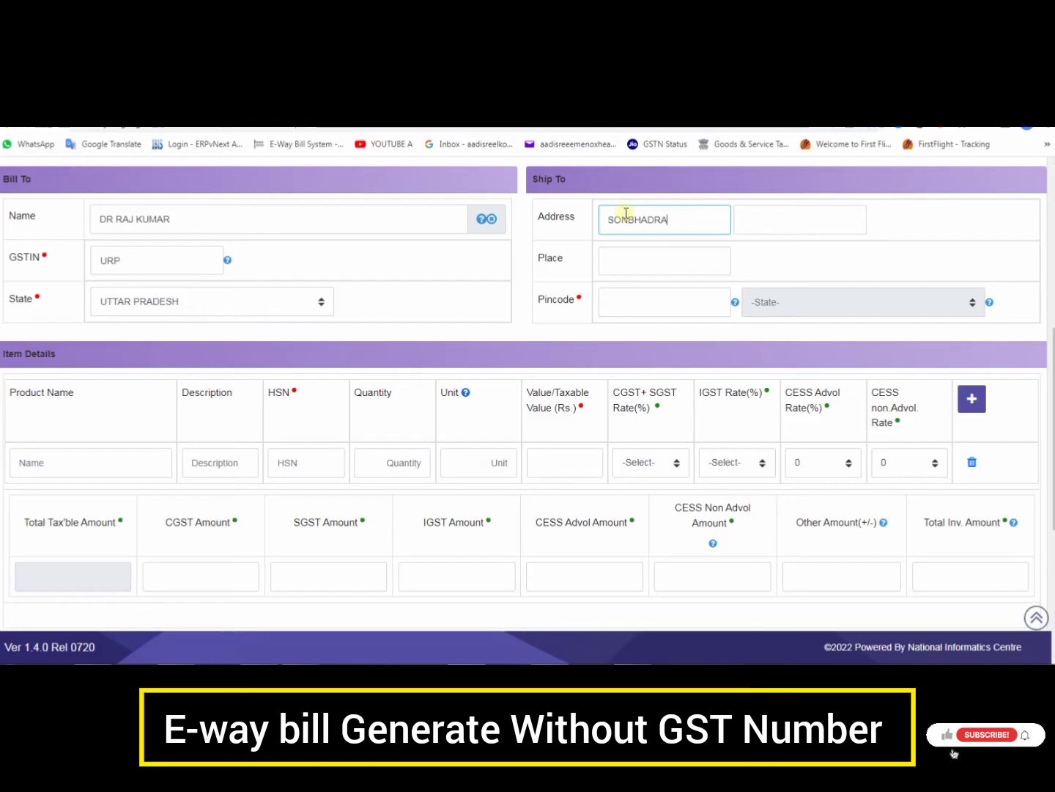
click(642, 263)
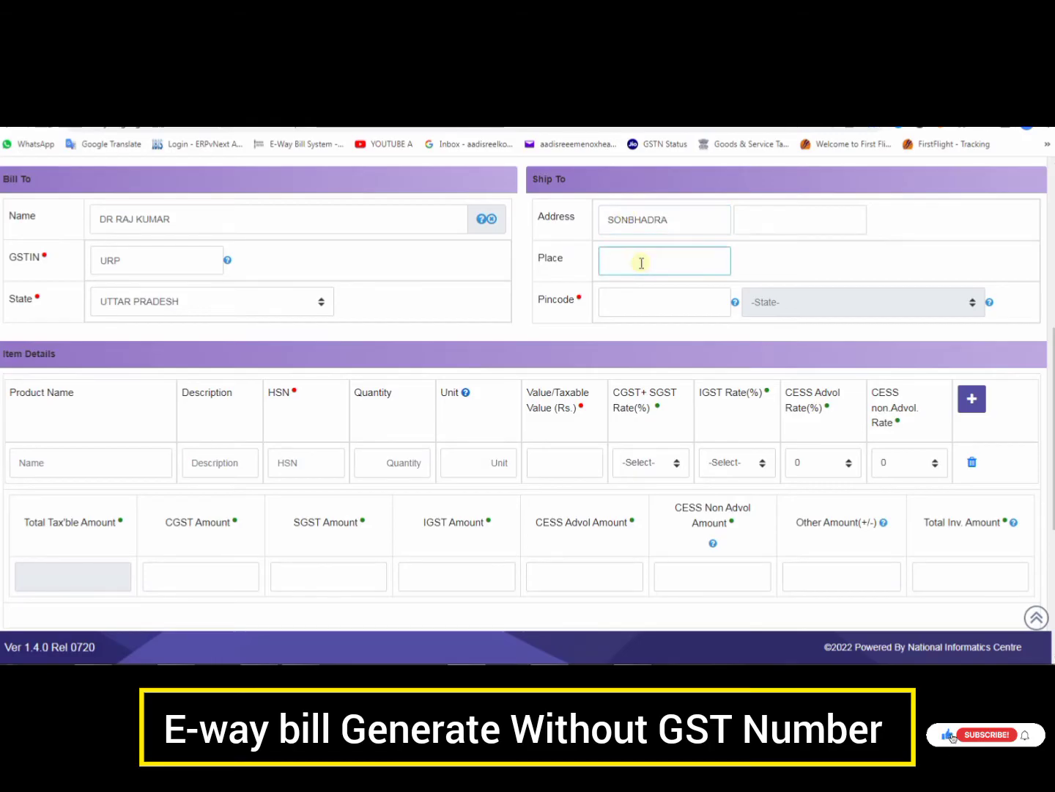
text(SONEBHARDRA)
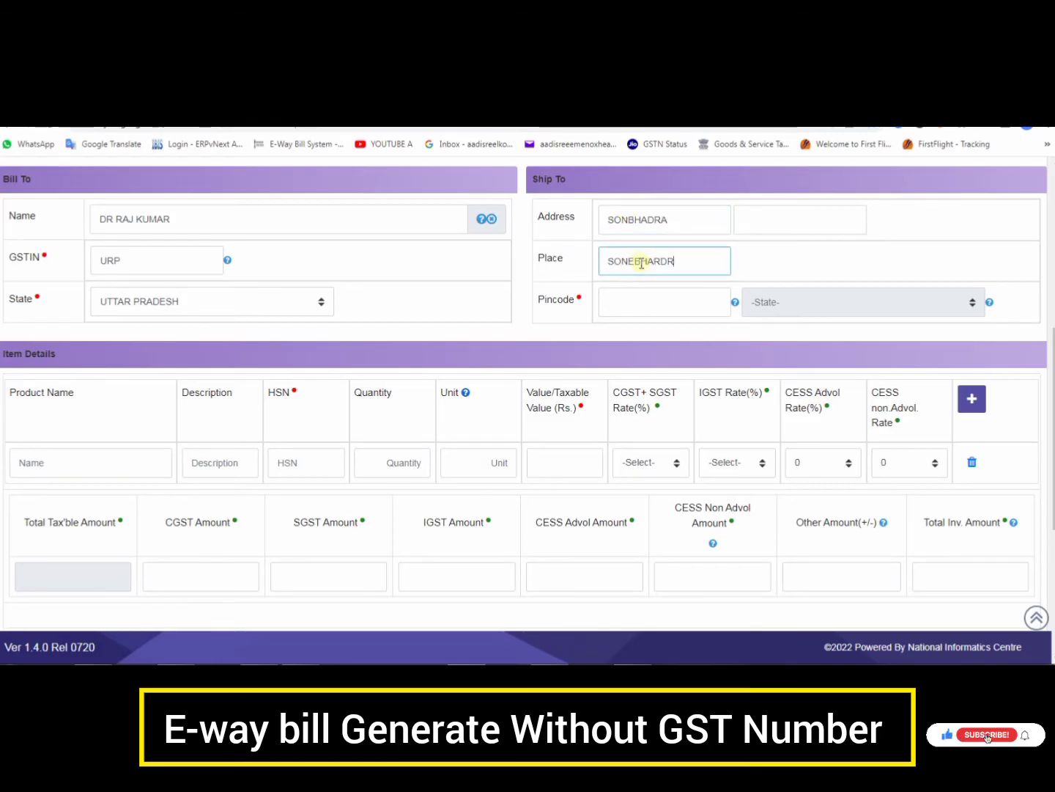
click(632, 302)
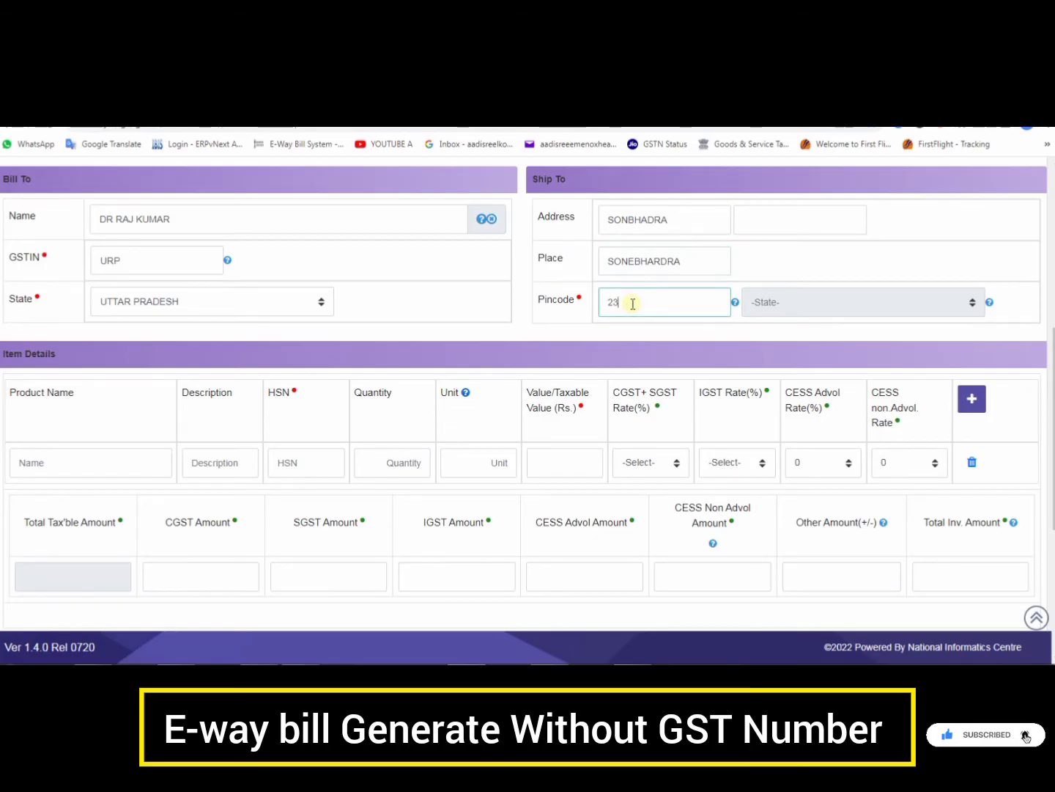
text(231216)
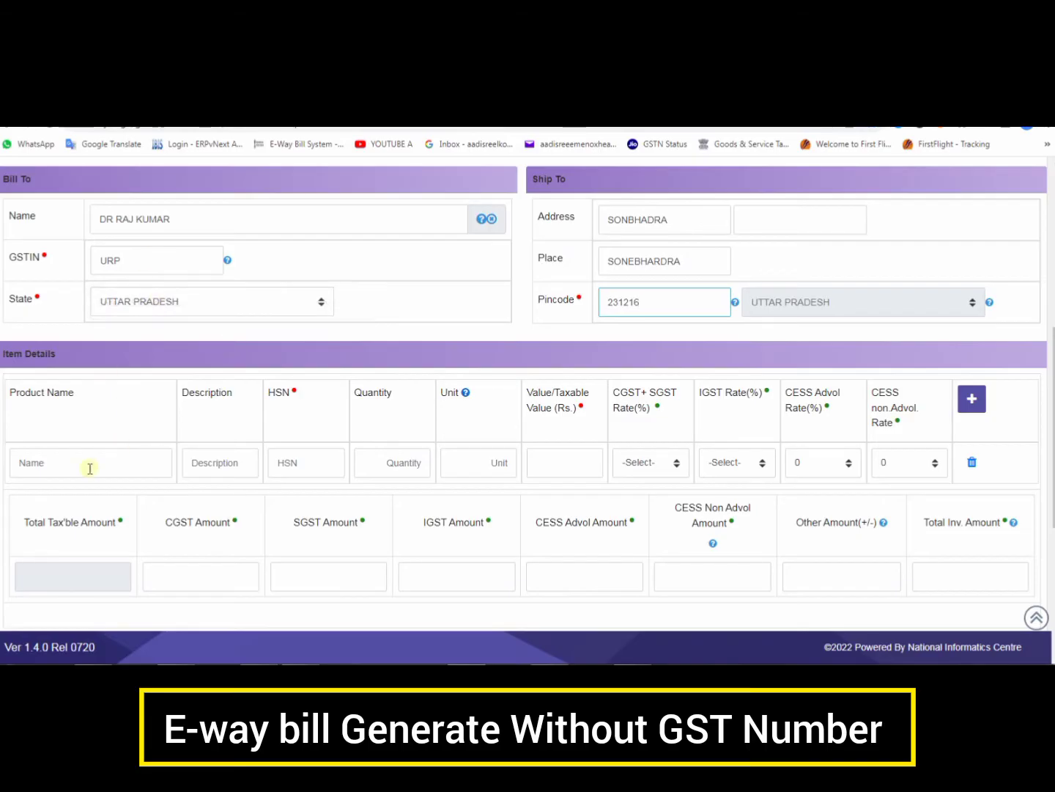
click(67, 466)
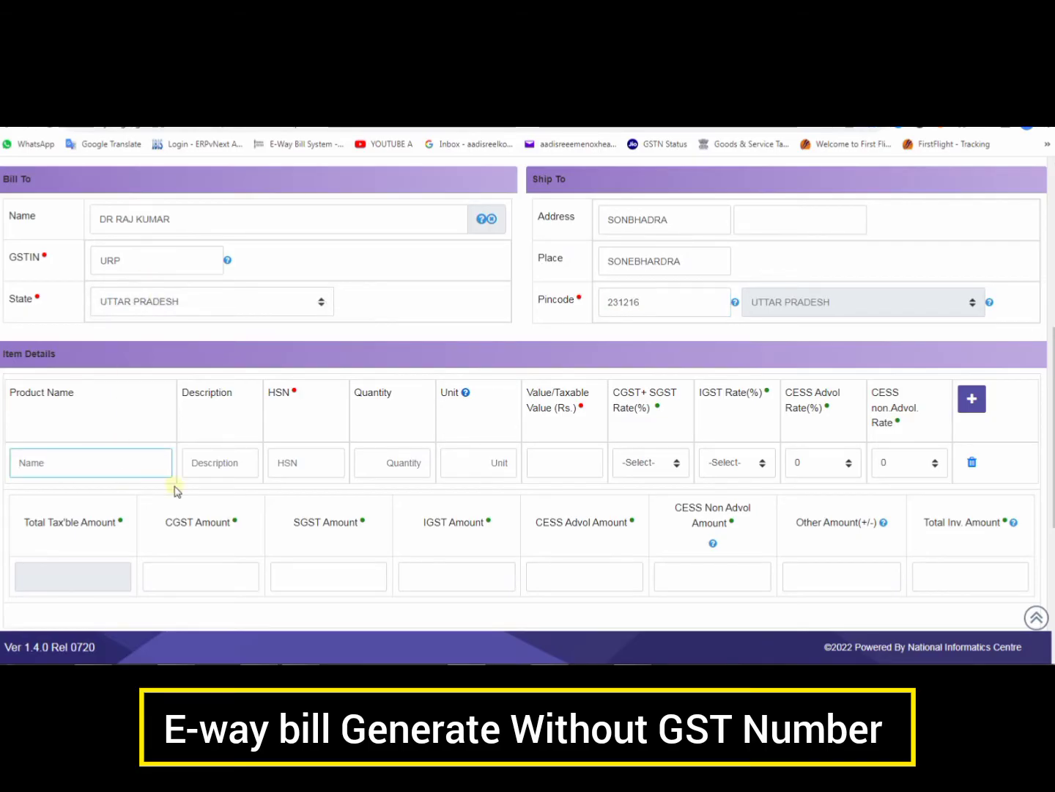
Enter item MEDICINES with HSN 3004, quantity 01, unit BOX and taxable value 78946.62
text(MEDICINES)
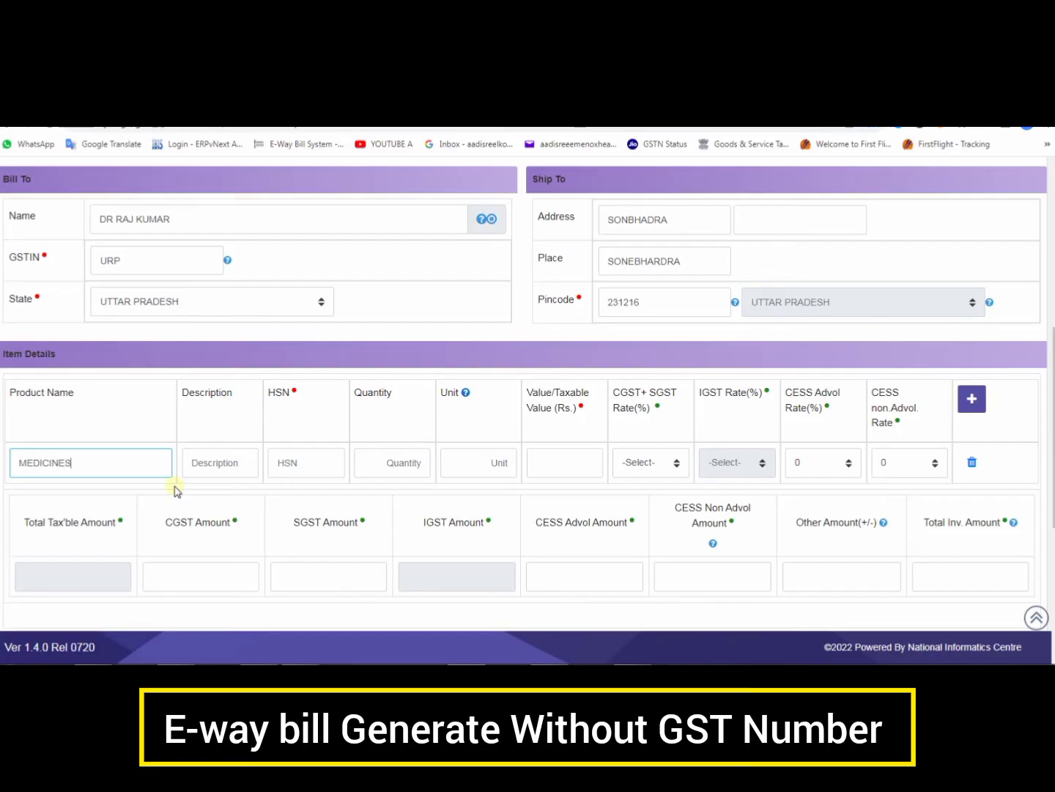
key(Tab)
text(MEEDIC)
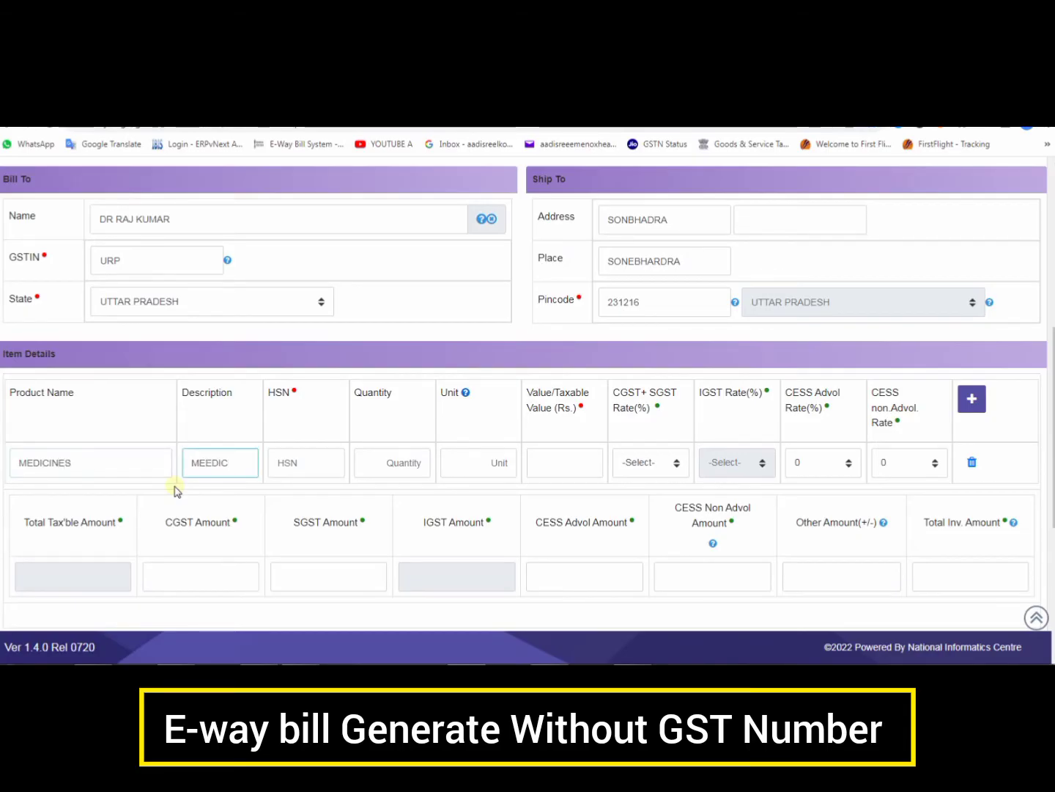
text(IIC)
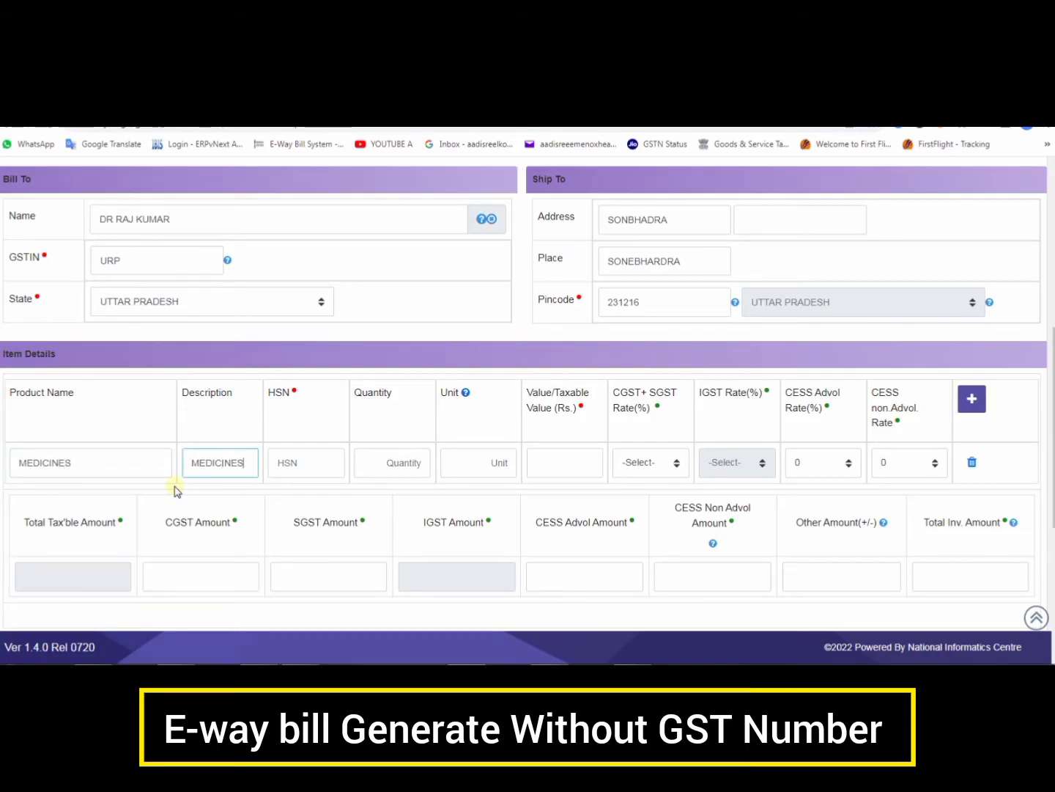
key(Tab)
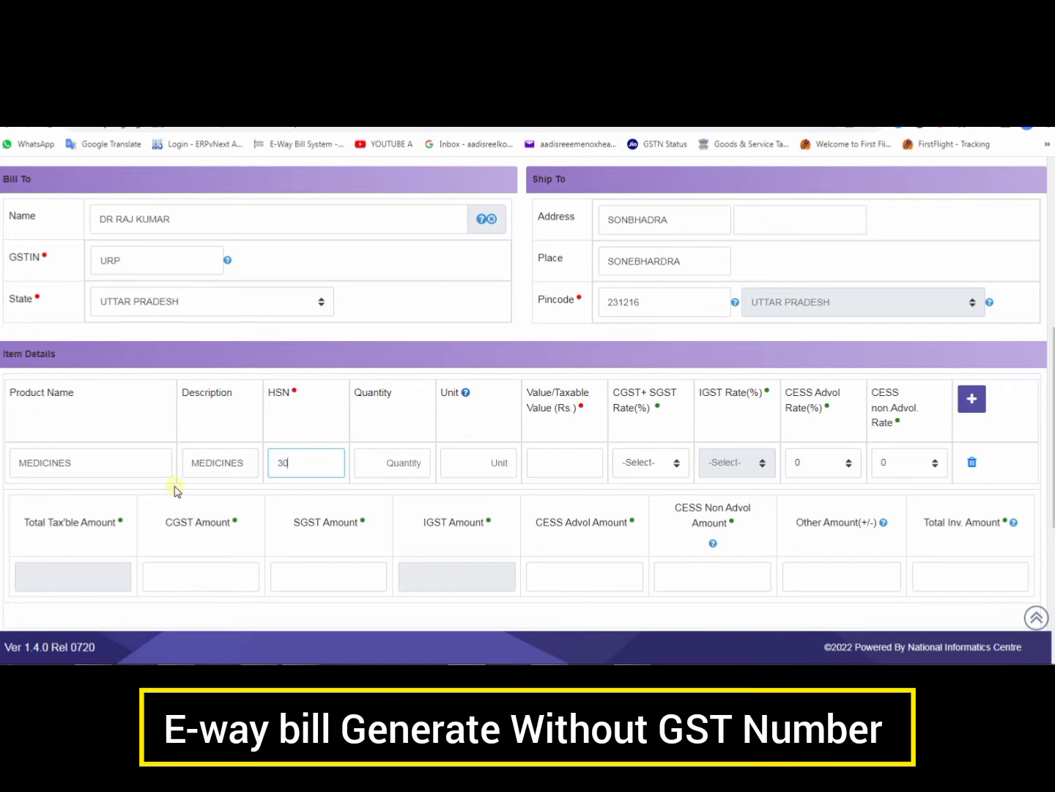
key(Tab)
text(0)
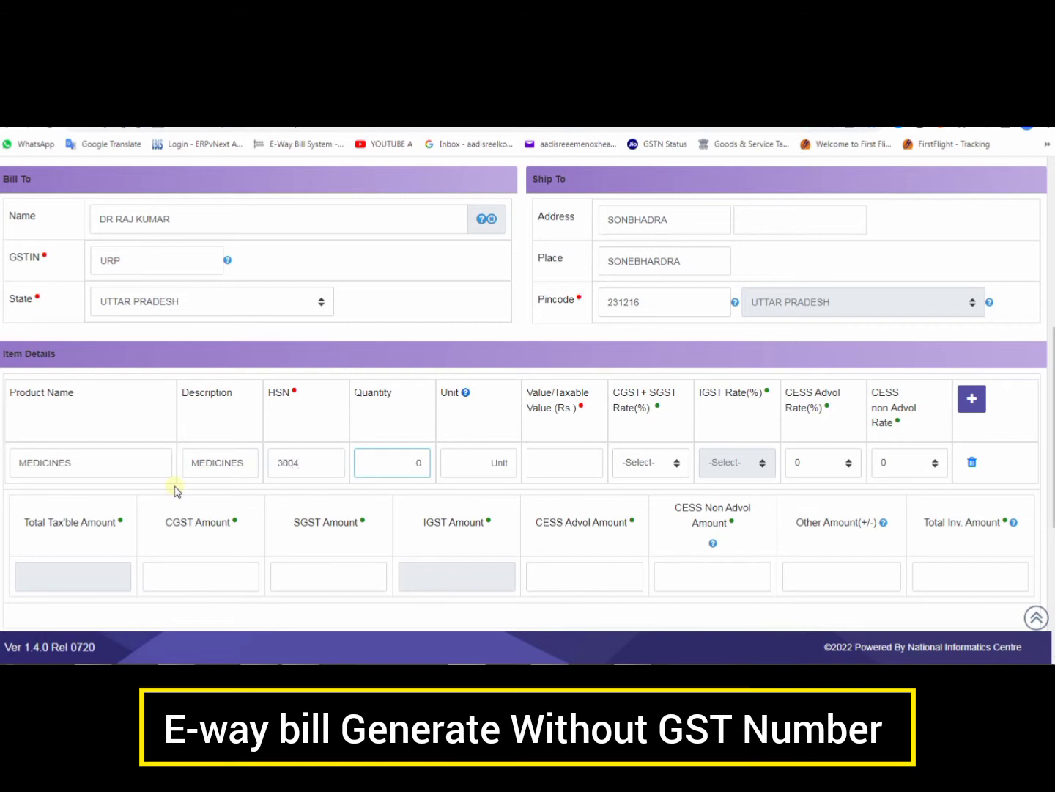
text(1)
key(Tab)
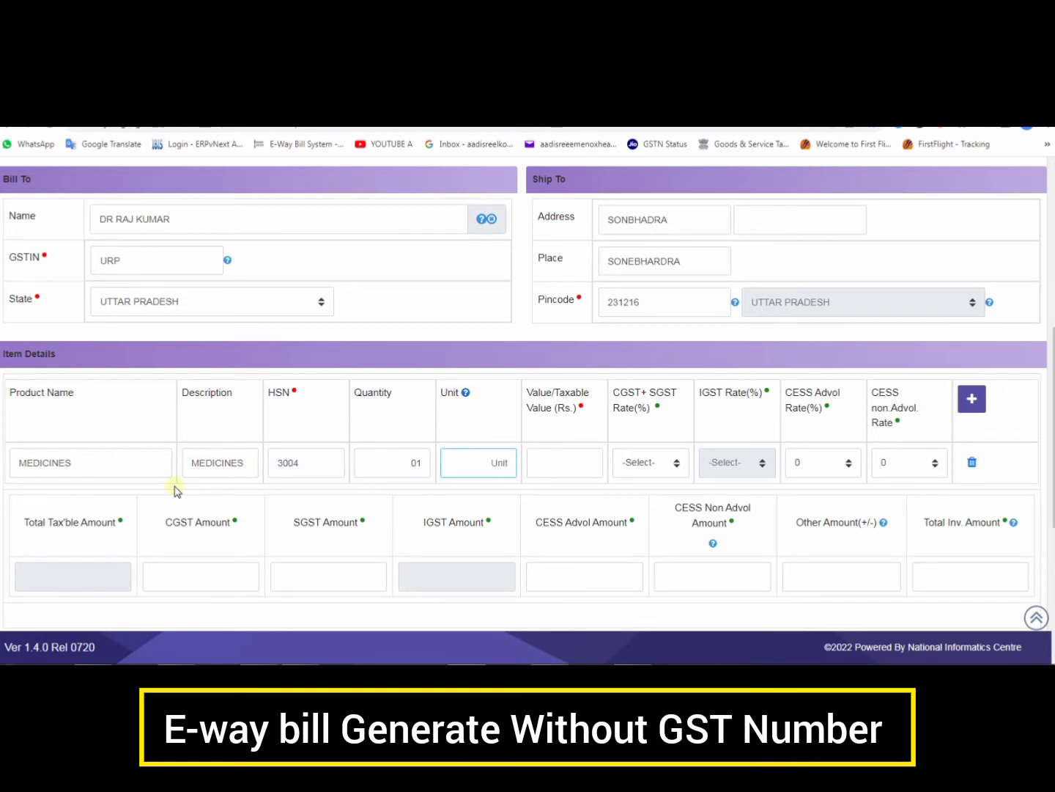
text(BOX)
key(Tab)
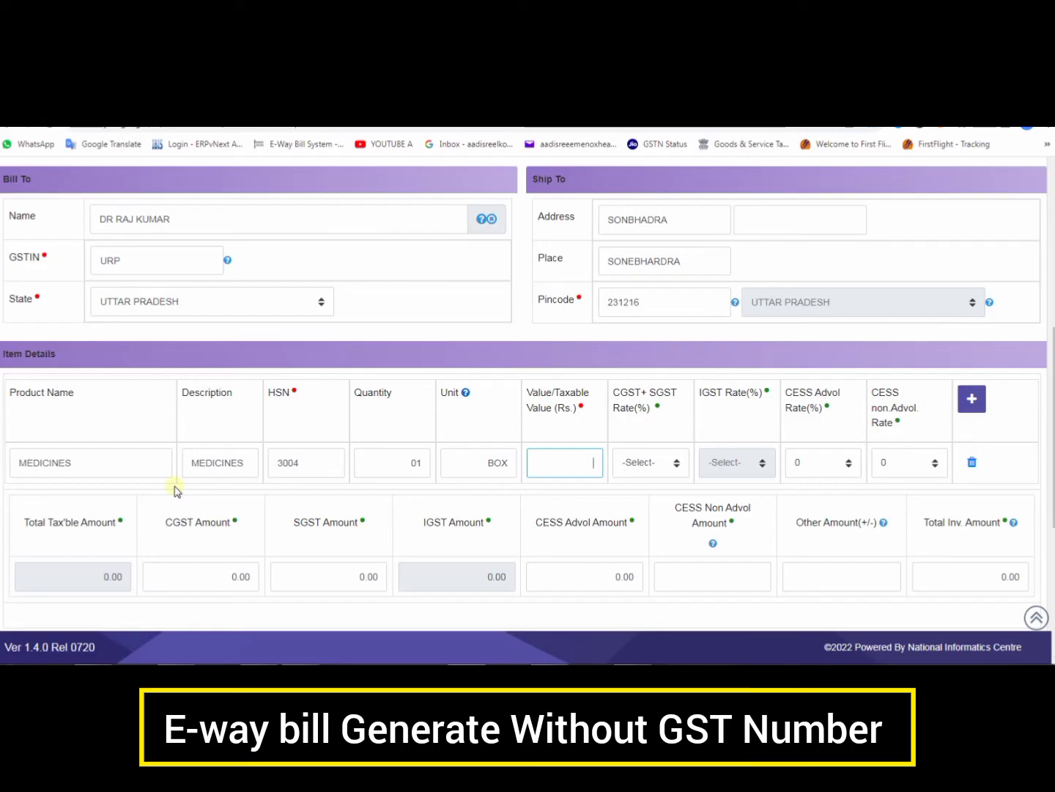
text(78)
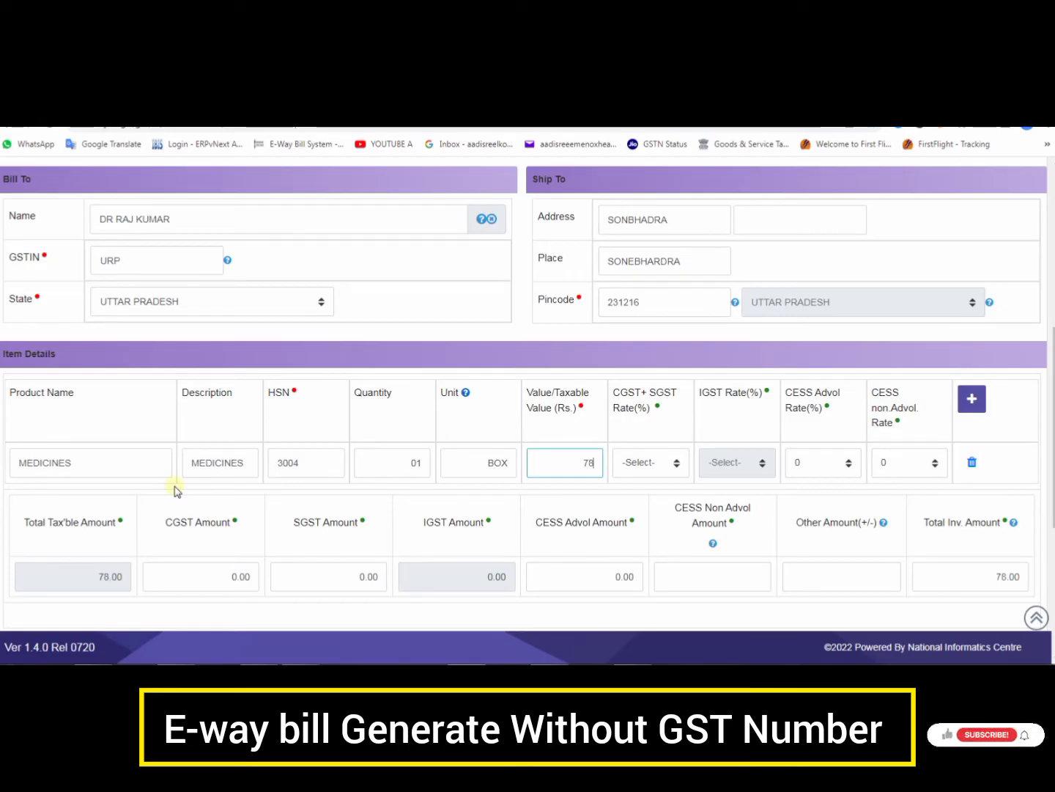
text(946.6)
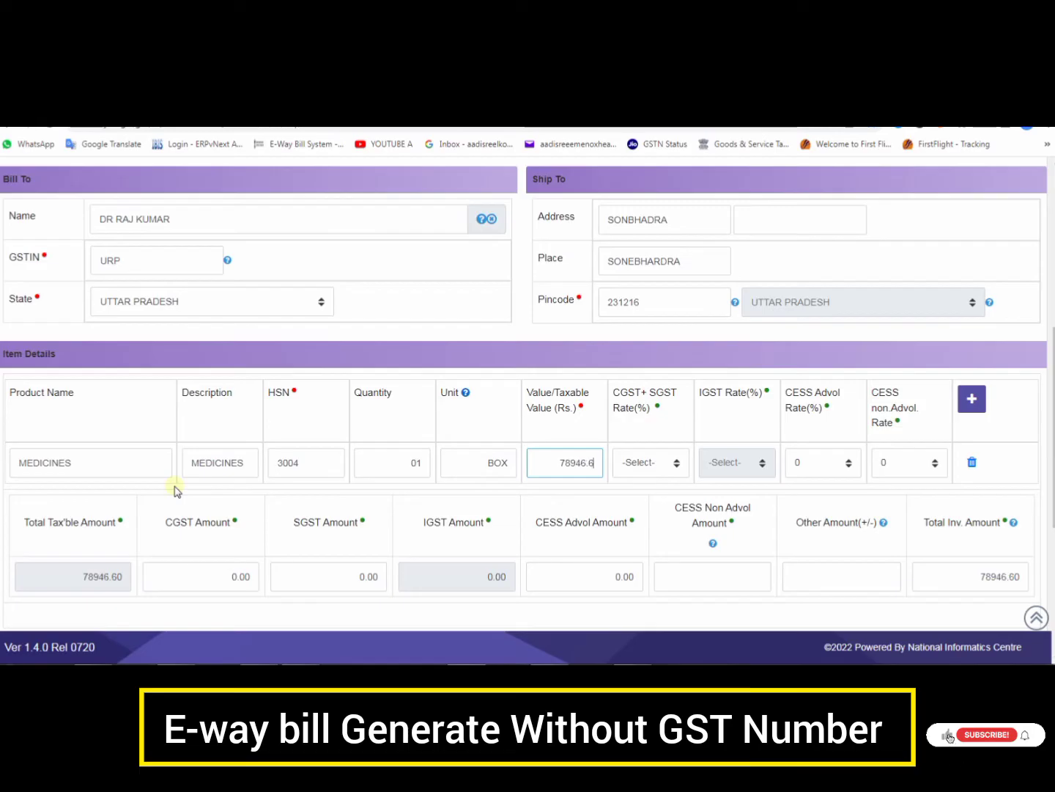
text(2)
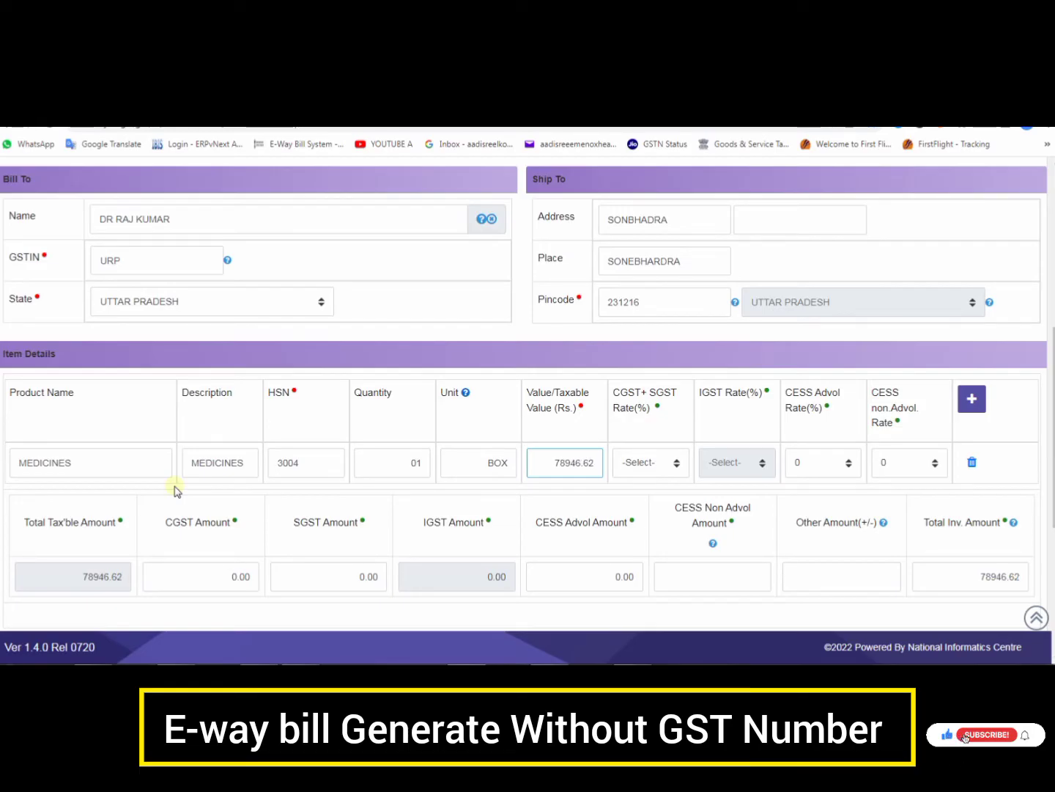
Choose the 6 + 6 CGST+SGST rate, giving 4736.80 each and a total invoice of 88420.21
click(637, 466)
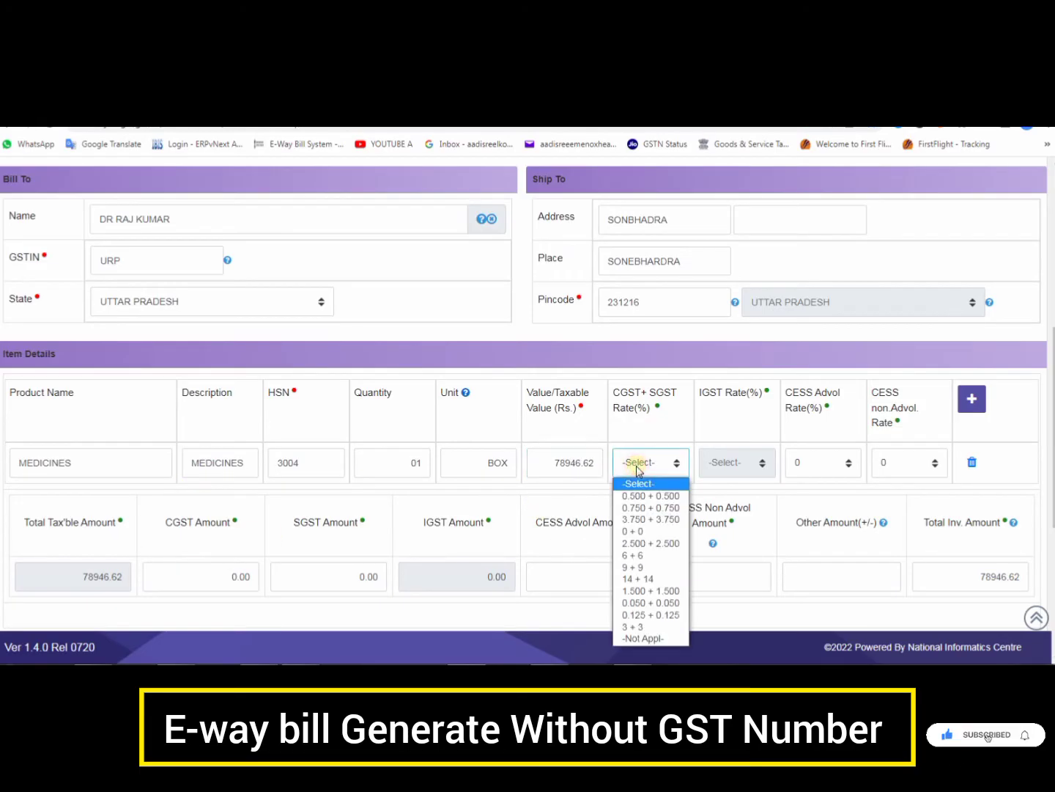
click(641, 556)
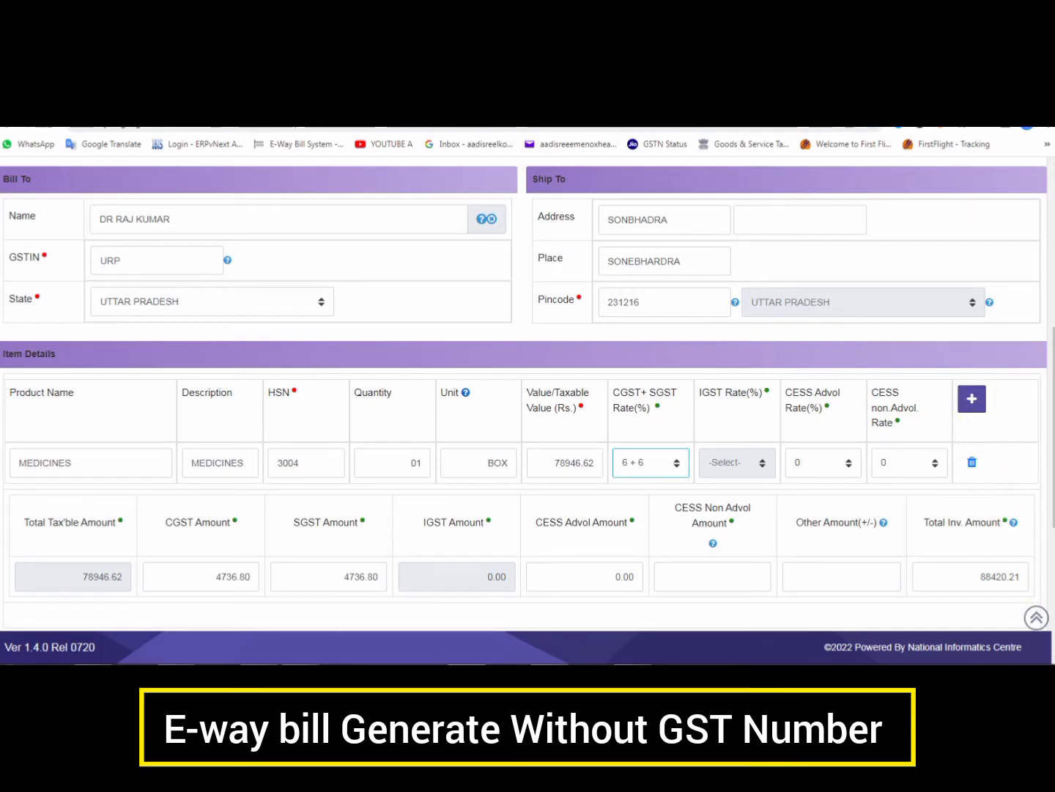
drag(949, 374, 999, 418)
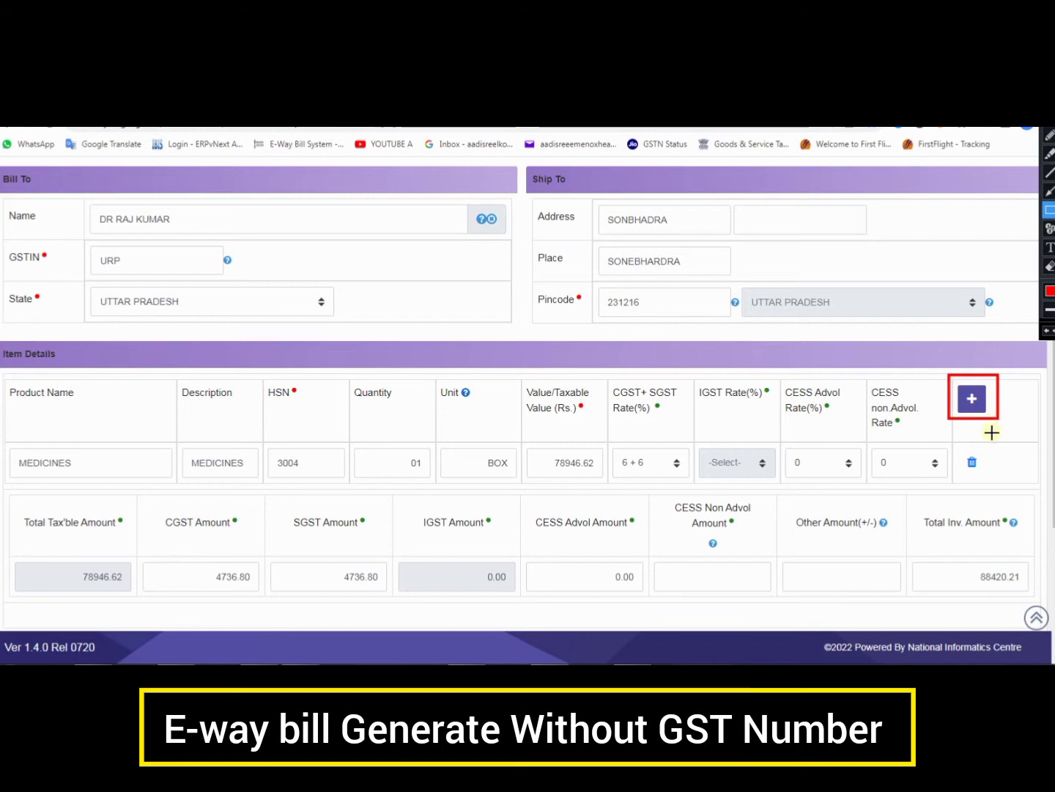
key(Escape)
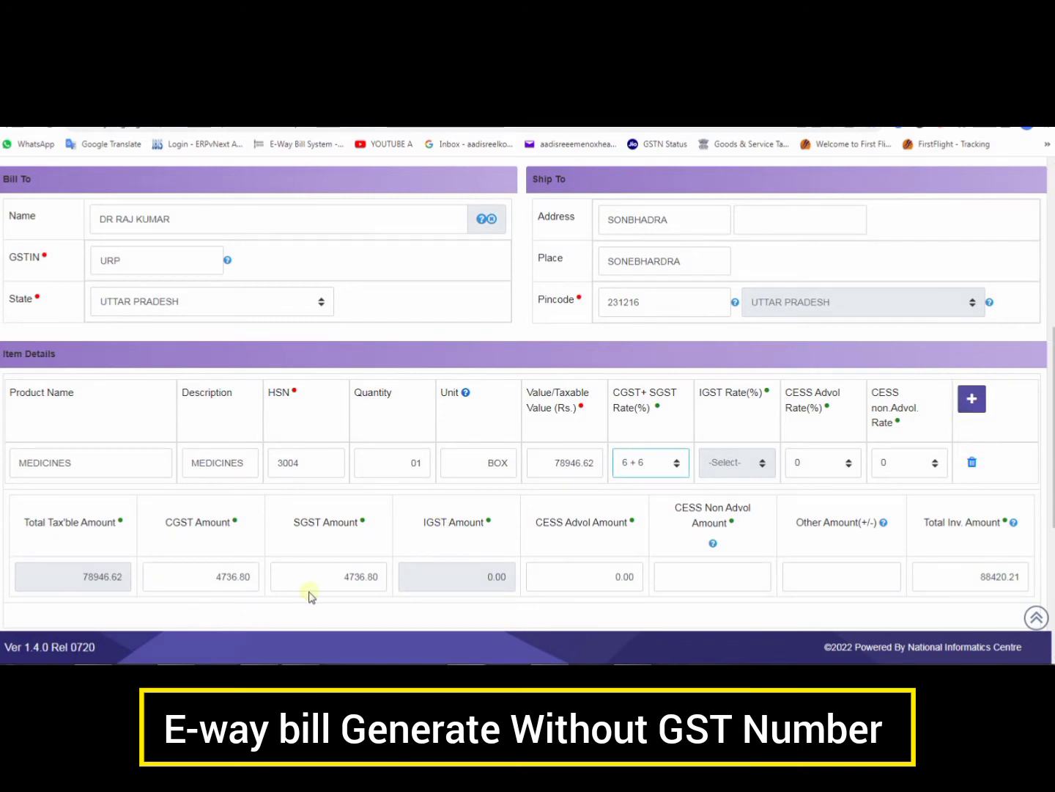
scroll(504, 609, down, 5)
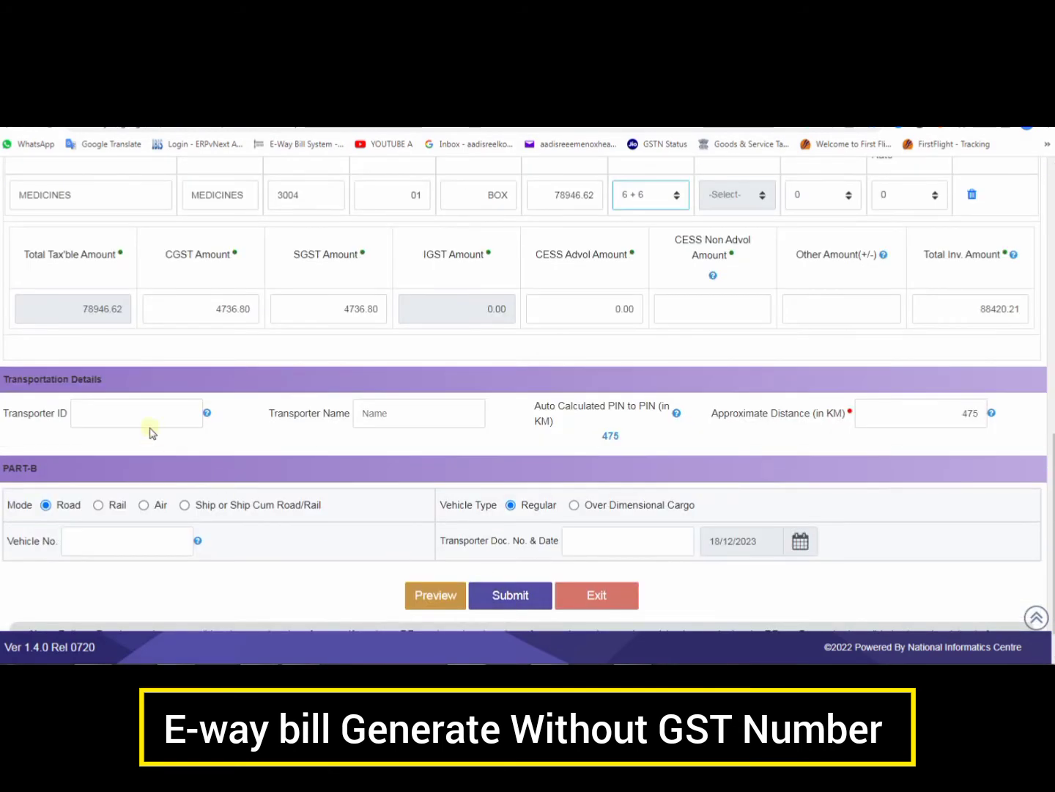
scroll(104, 414, down, 1)
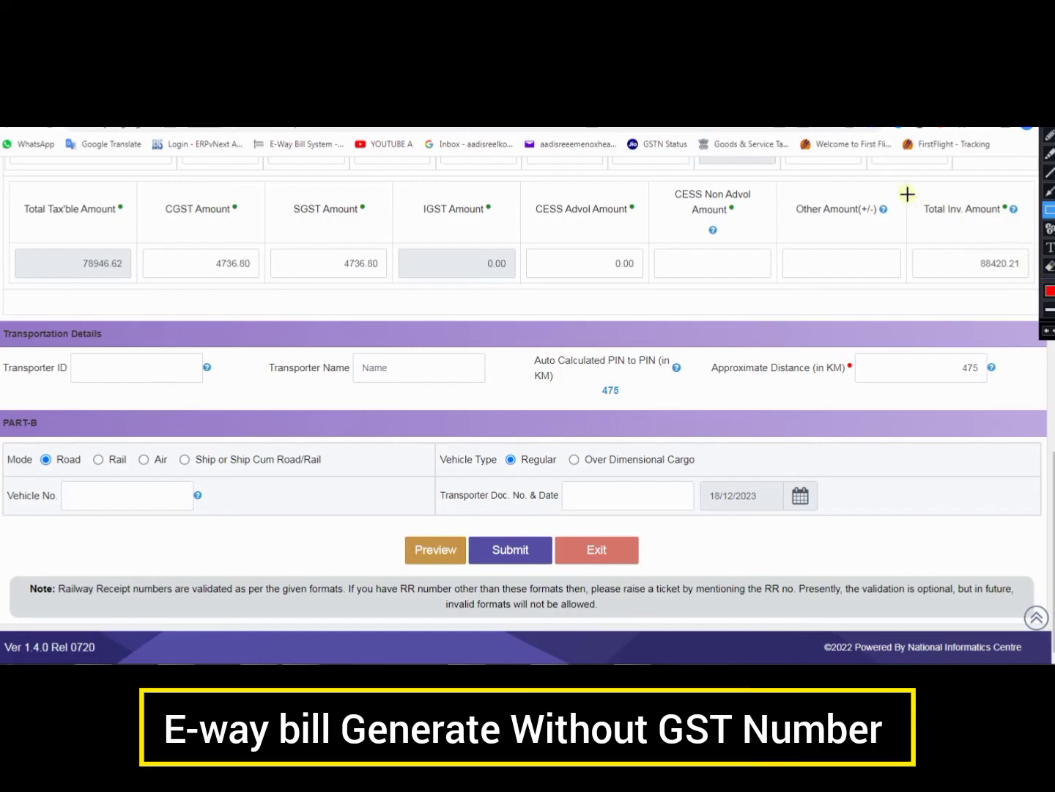
mouse_move(907, 192)
mouse_down()
mouse_move(965, 250)
mouse_move(1036, 288)
mouse_up()
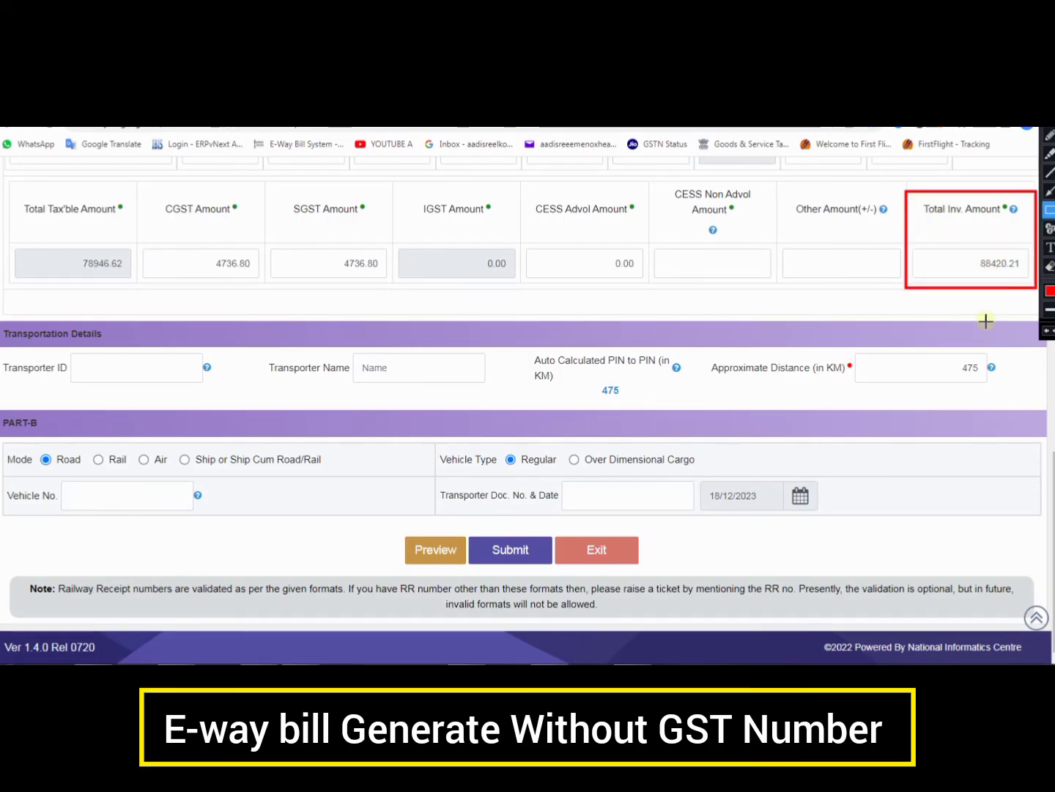
drag(964, 254, 1030, 280)
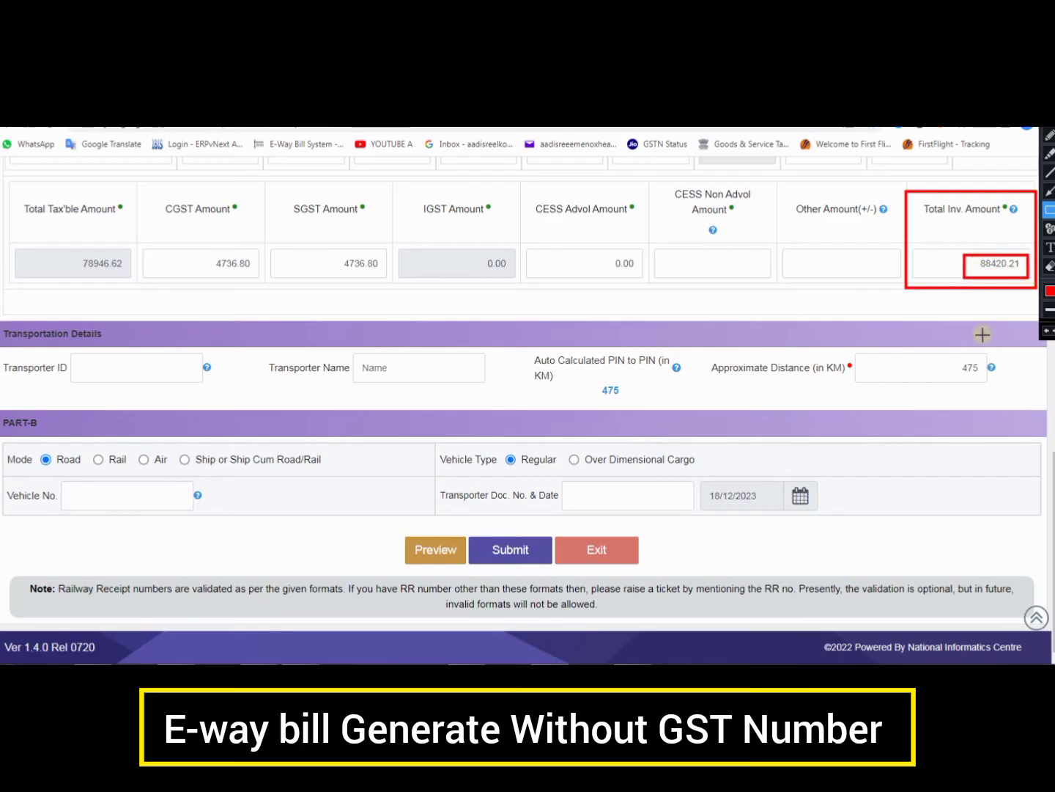
key(Escape)
click(115, 366)
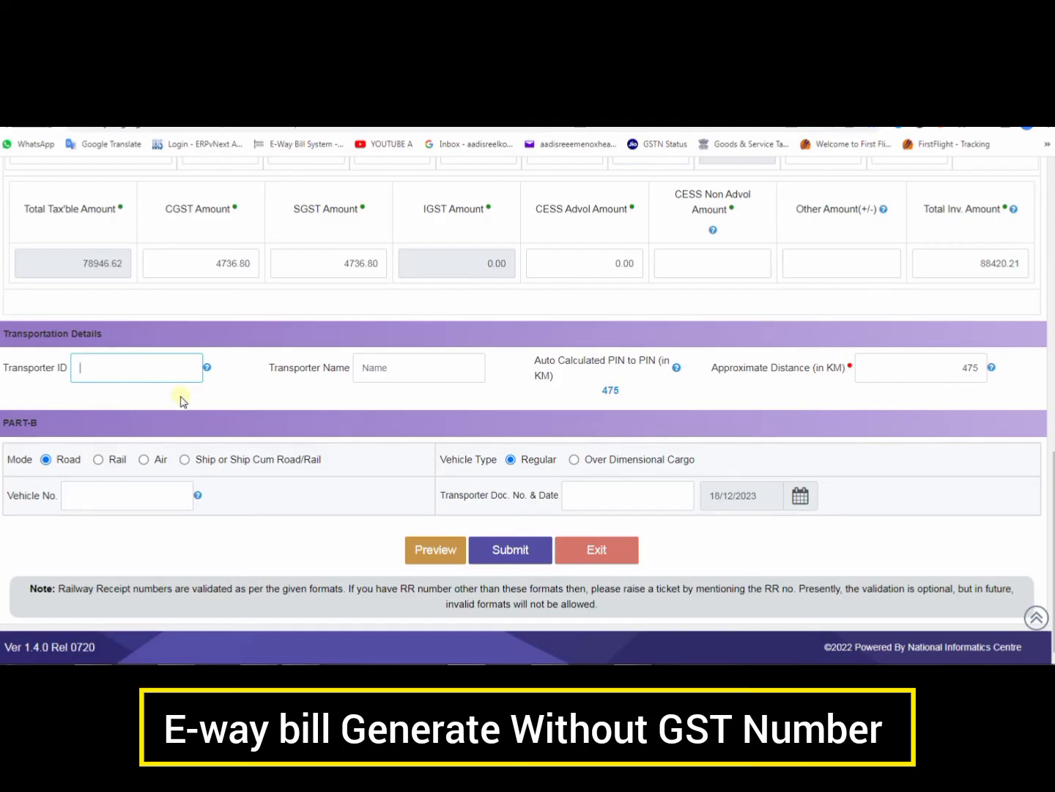
Paste the transporter ID so the transporter name fills in as DTDC EXPRESS LIMITED
key(ctrl+v)
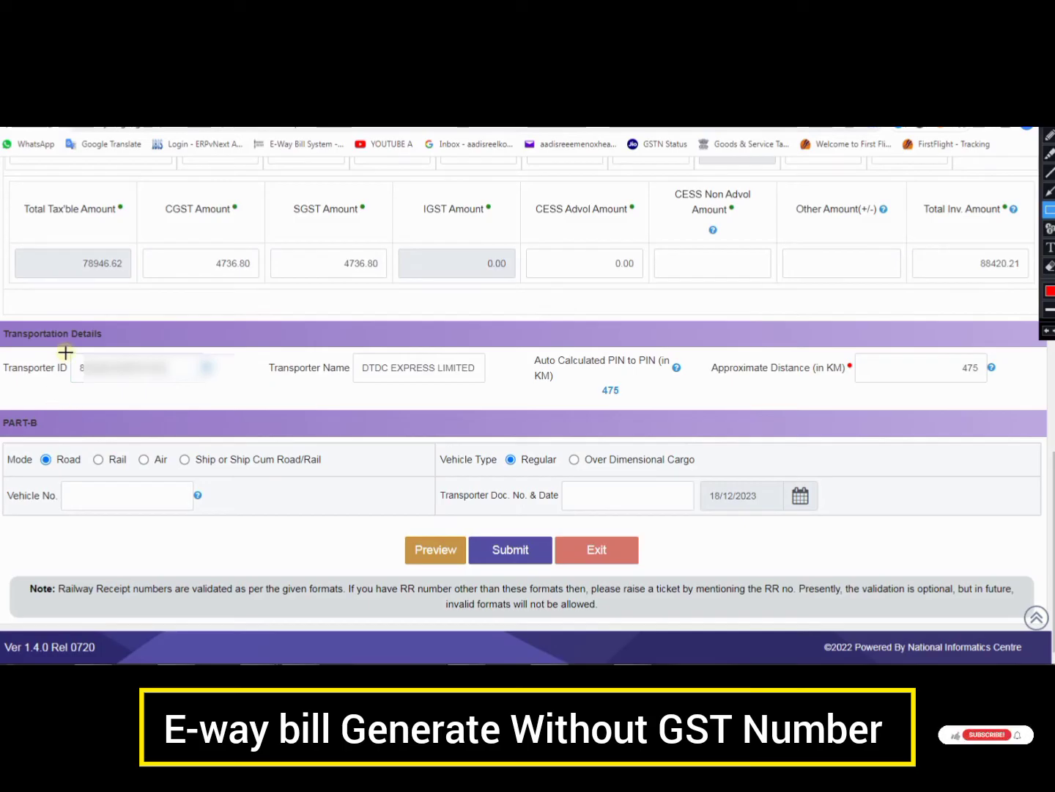
mouse_move(66, 353)
mouse_down()
mouse_move(168, 388)
mouse_move(227, 394)
mouse_up()
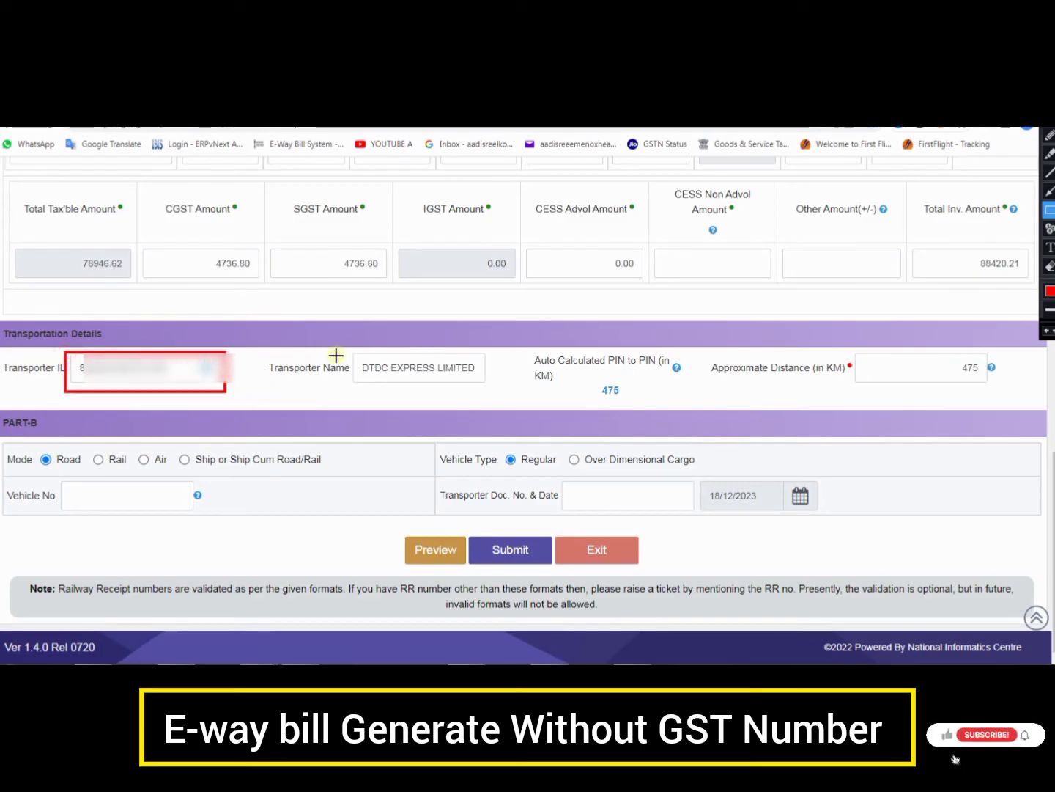
mouse_move(338, 352)
mouse_down()
mouse_move(398, 386)
mouse_move(515, 396)
mouse_up()
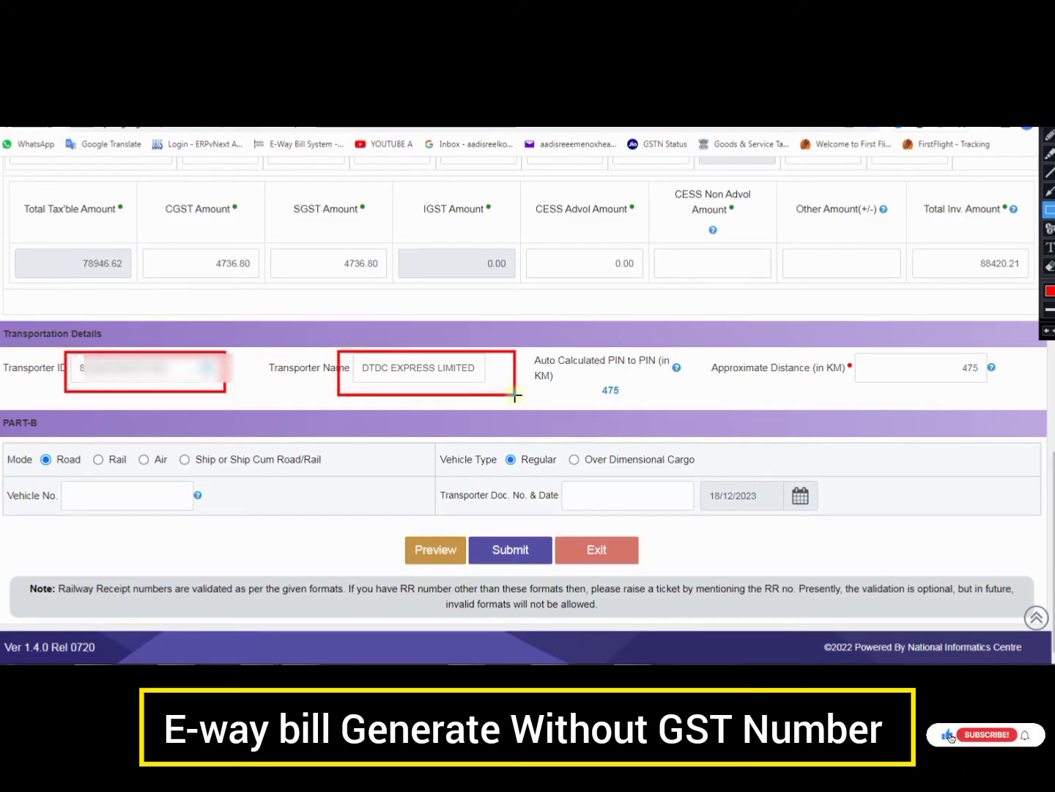
drag(594, 373, 636, 402)
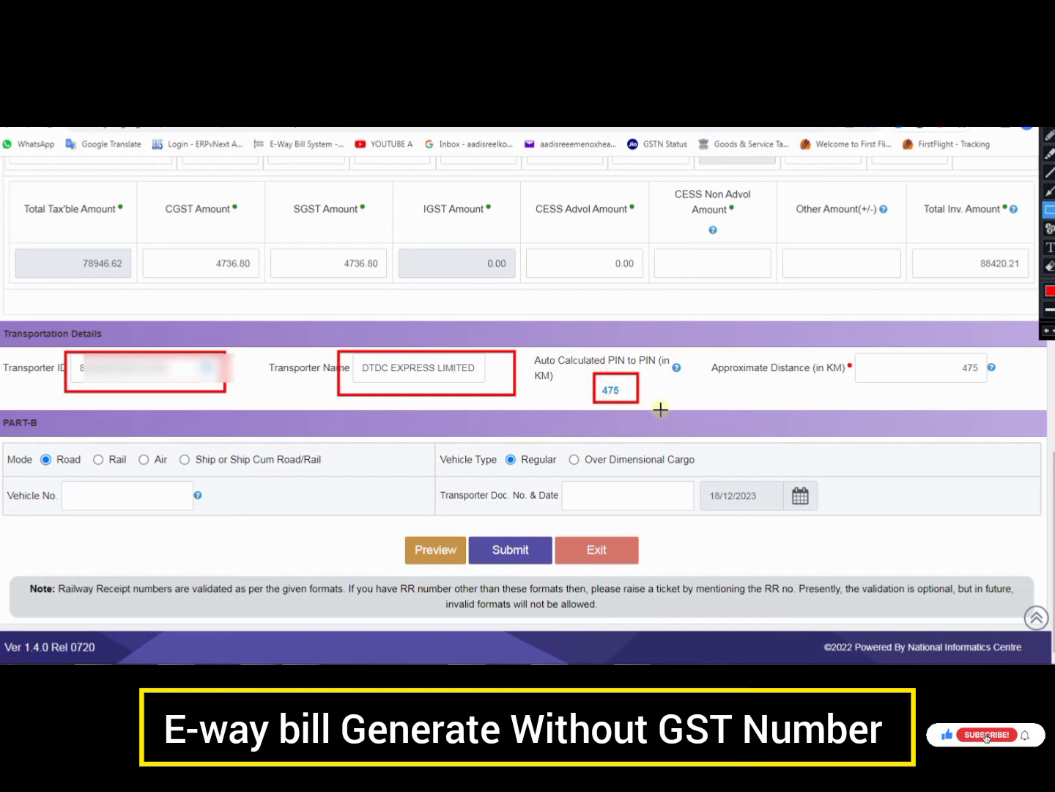
drag(941, 360, 999, 393)
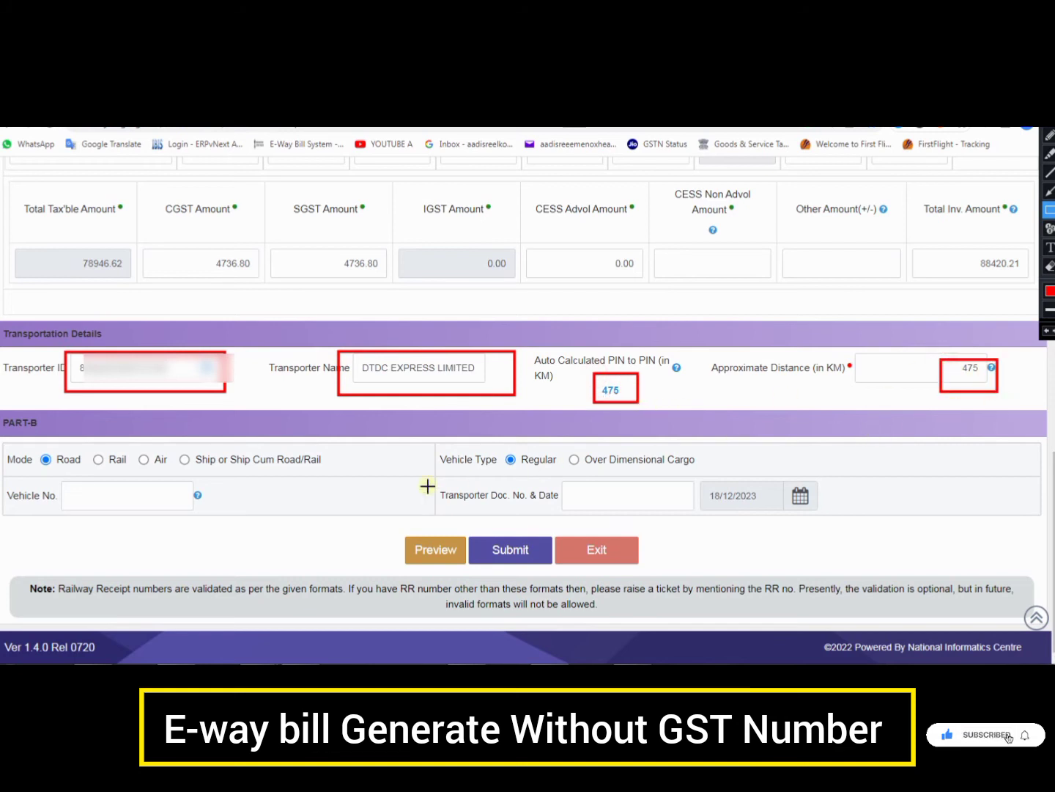
key(Escape)
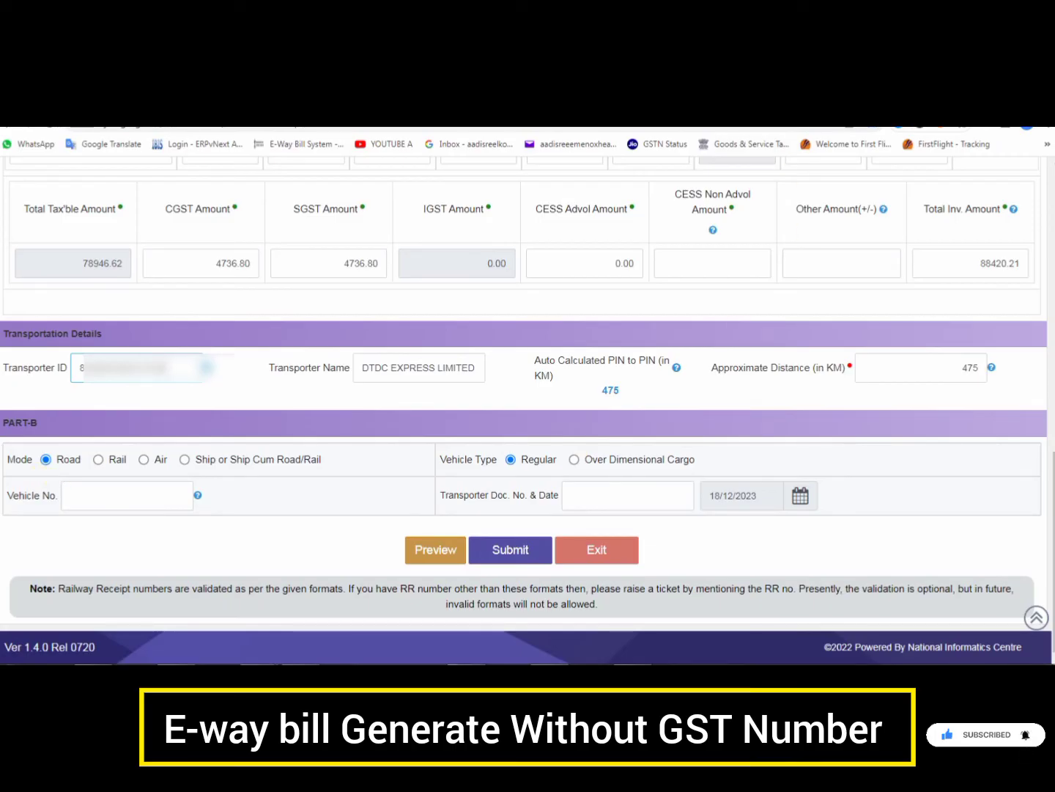
Mark up the transporter details and the Part-B vehicle fields on the form
key(ctrl+shift+1)
drag(67, 349, 195, 390)
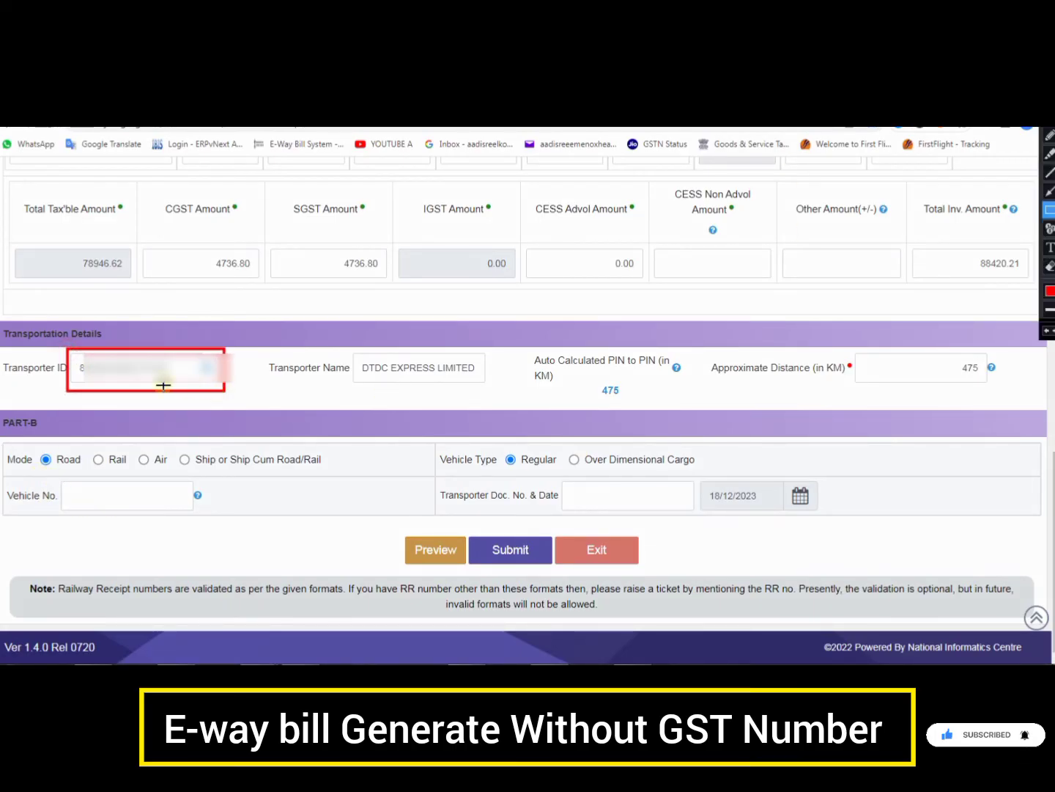
key(Escape)
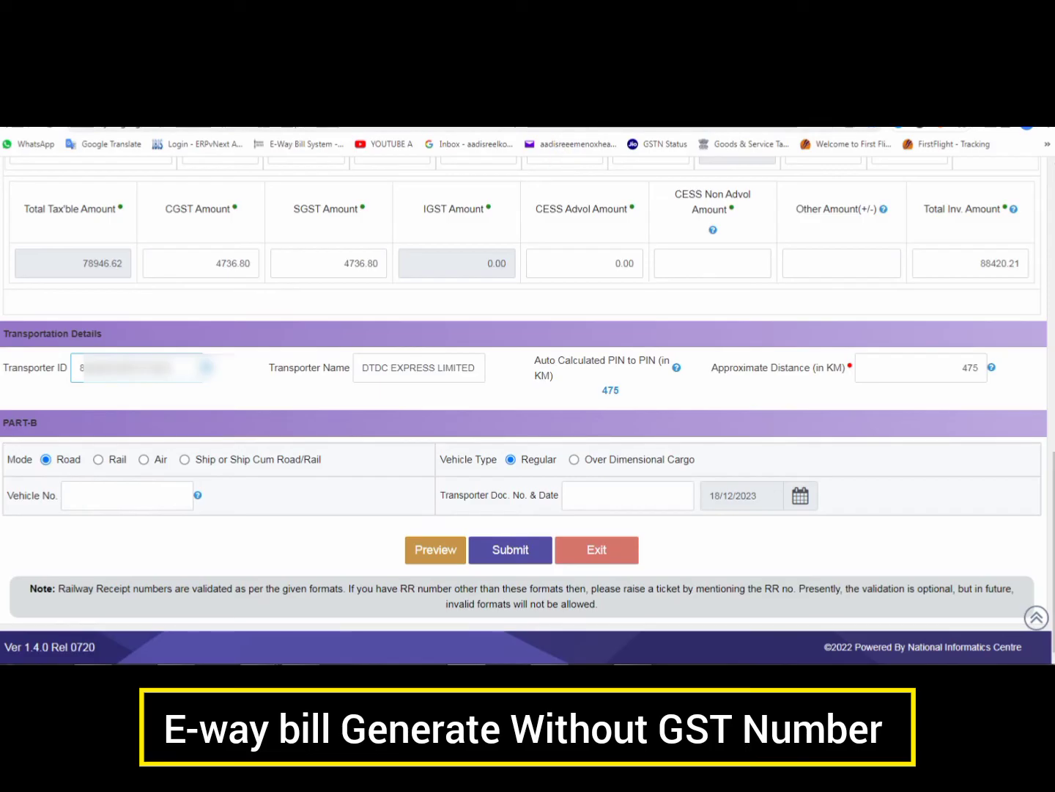
key(ctrl+shift+1)
mouse_move(49, 478)
mouse_down()
mouse_move(188, 533)
mouse_move(232, 525)
mouse_up()
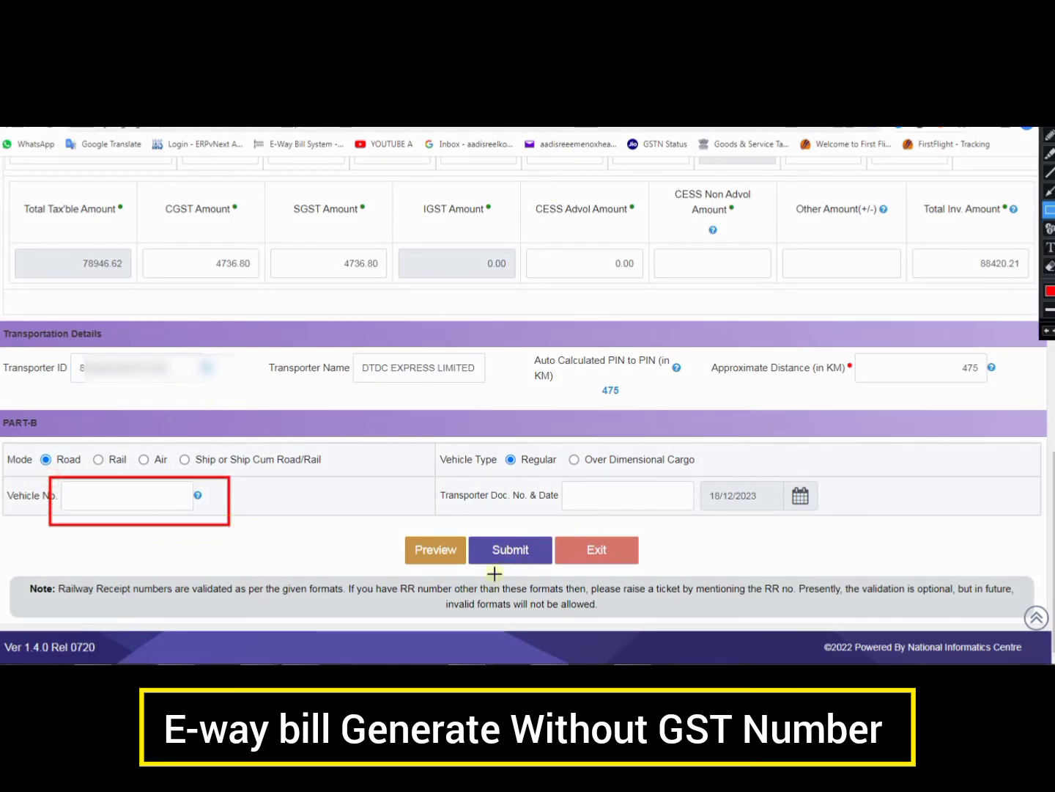
drag(471, 527, 548, 568)
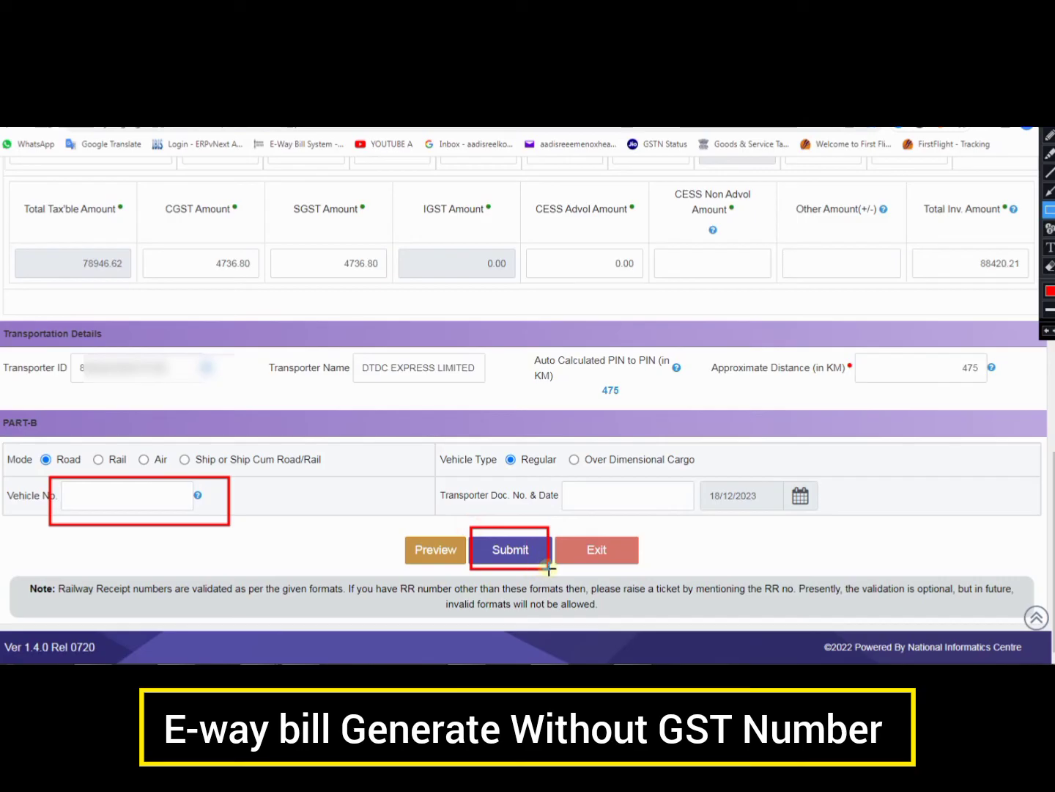
key(ctrl+shift+1)
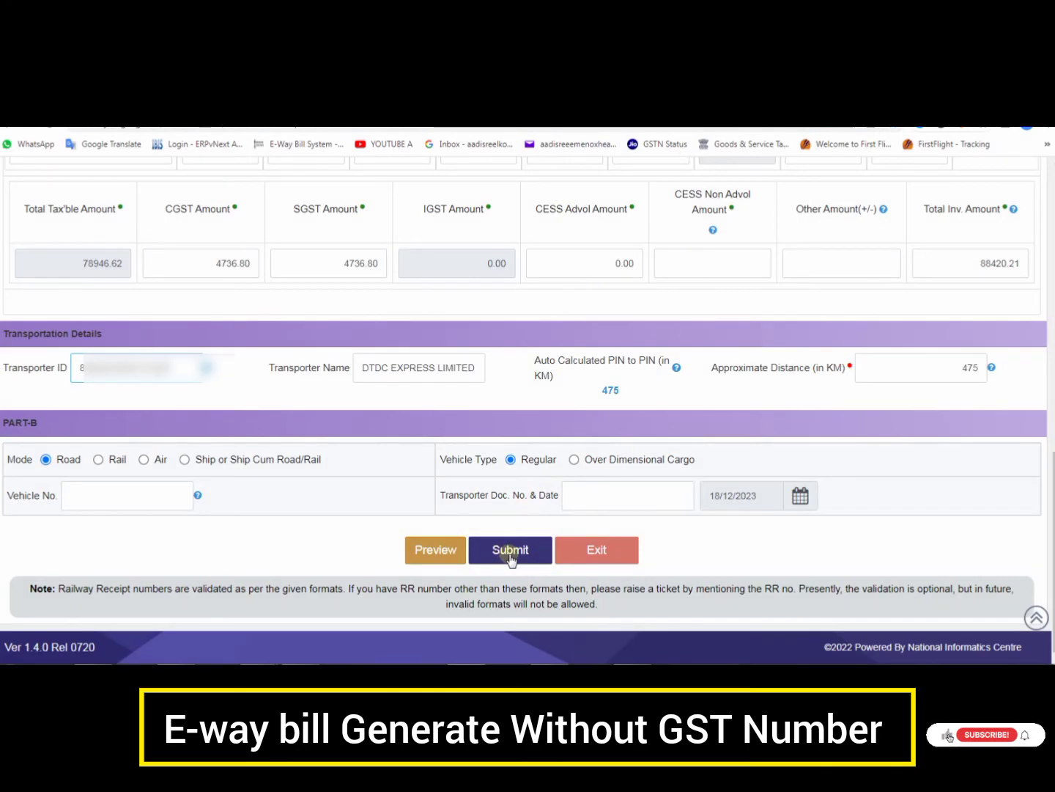
Submit the form and accept both the GSTR1 alert and the Document No. alert
click(511, 554)
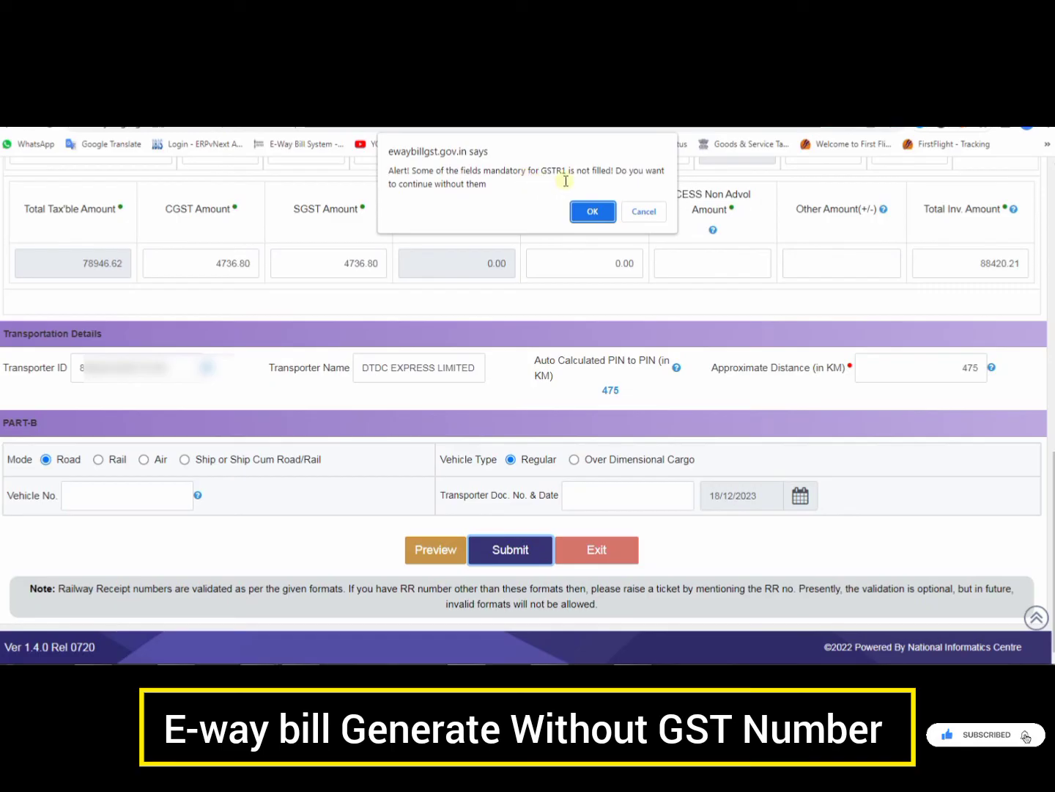
click(592, 211)
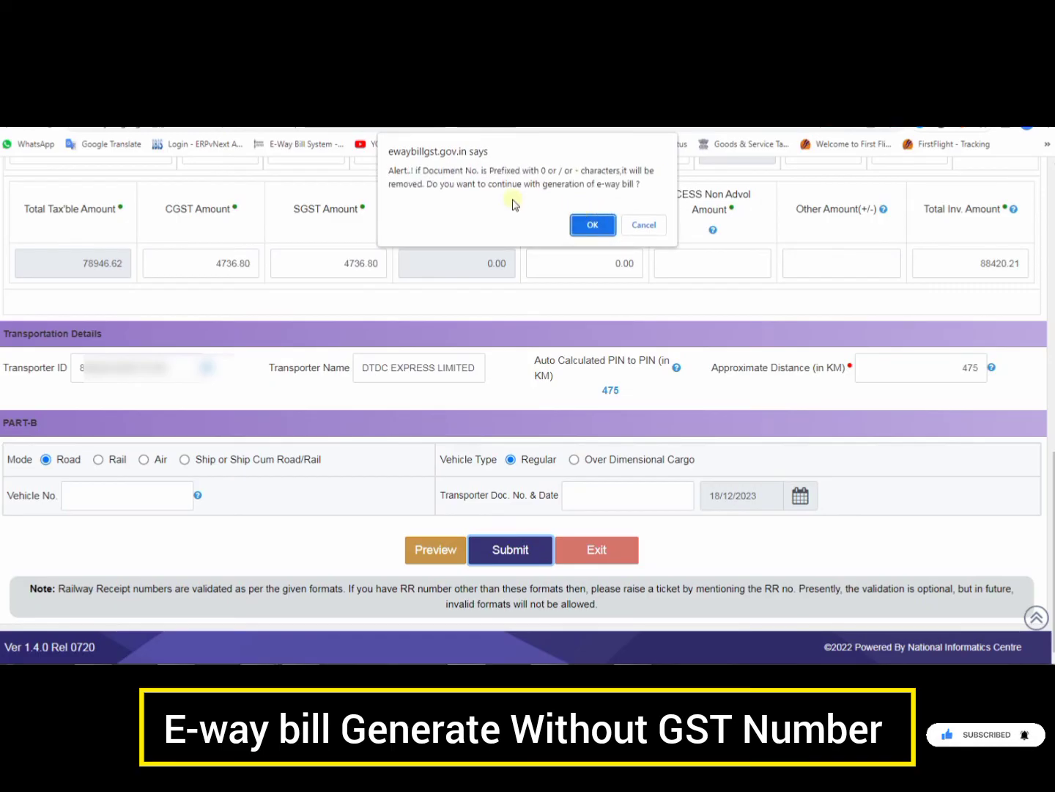
click(593, 224)
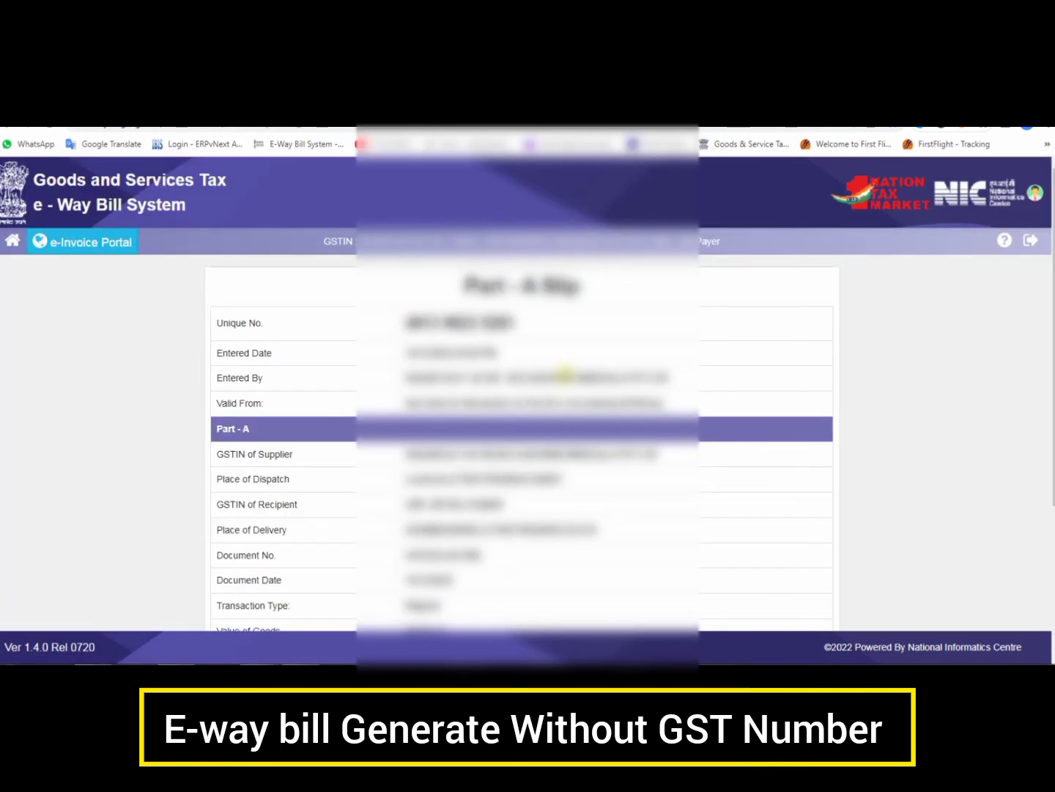
scroll(564, 374, down, 3)
scroll(569, 375, up, 1)
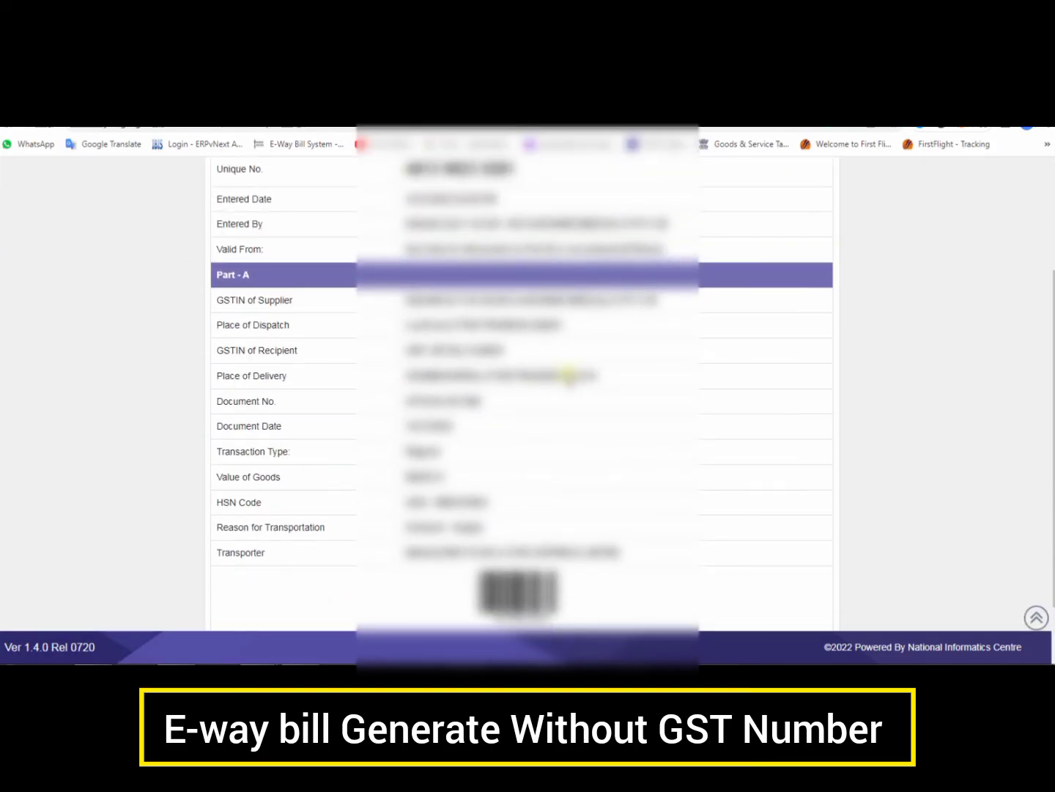
scroll(570, 374, up, 2)
scroll(569, 375, down, 3)
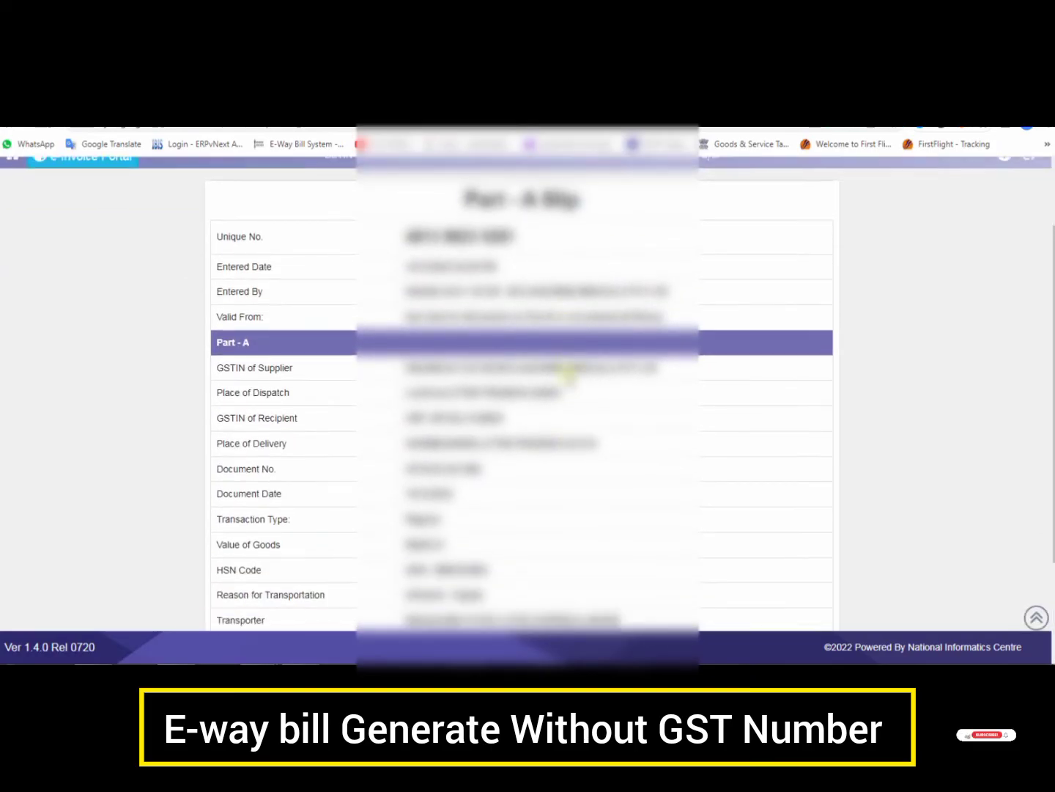
scroll(569, 375, up, 2)
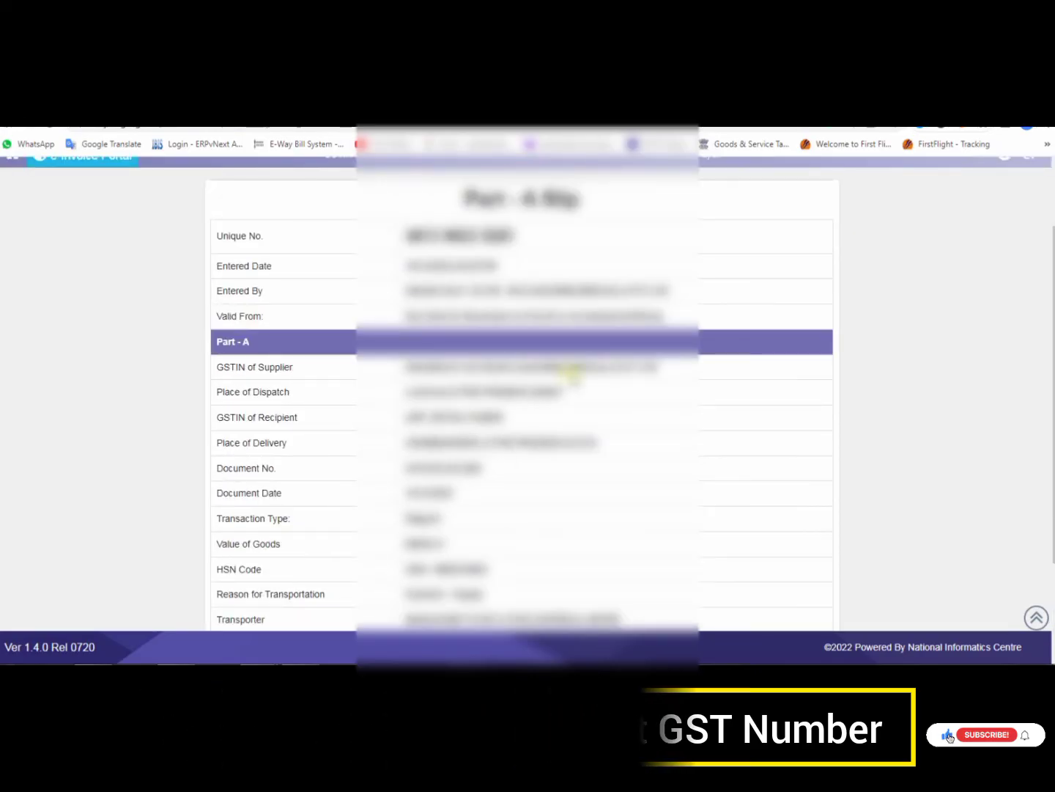
key(ctrl+minus)
key(ctrl+minus)
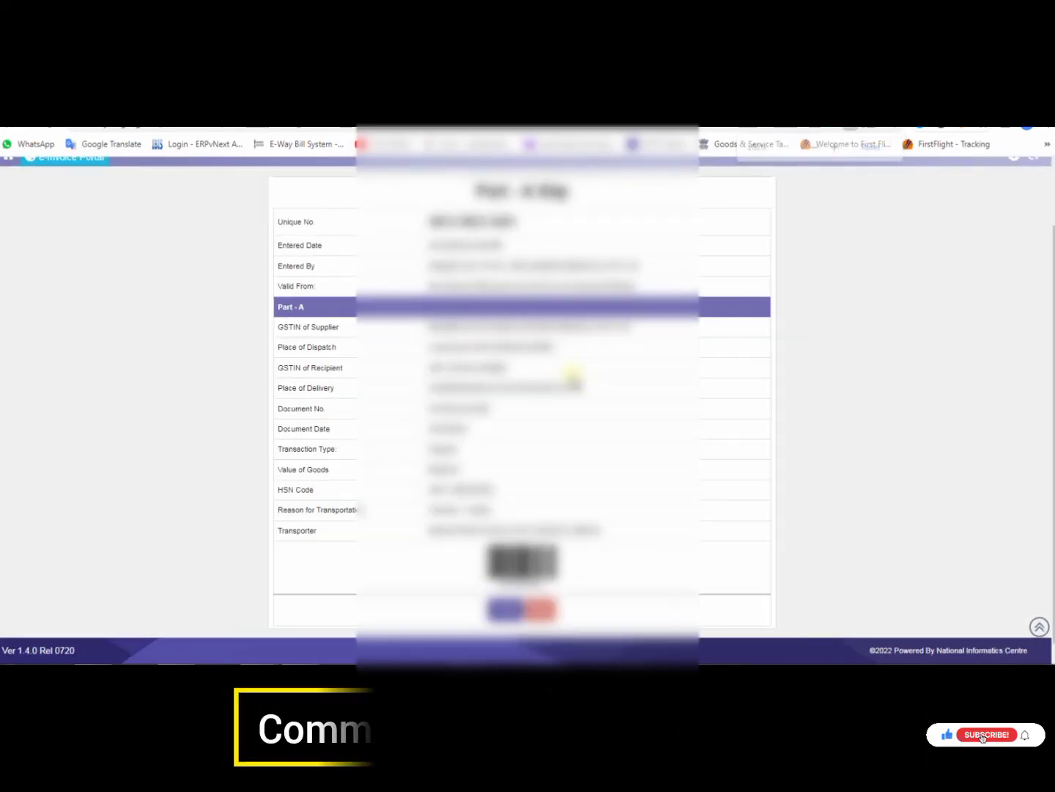
key(ctrl+minus)
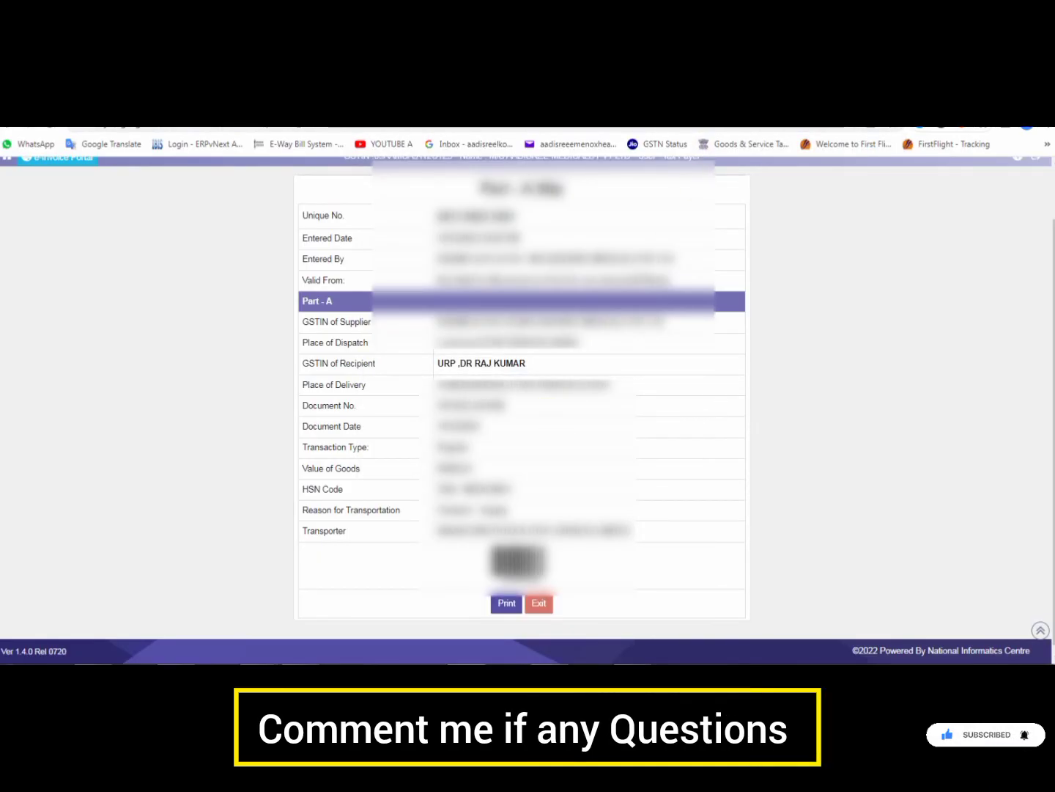
key(ctrl+alt+d)
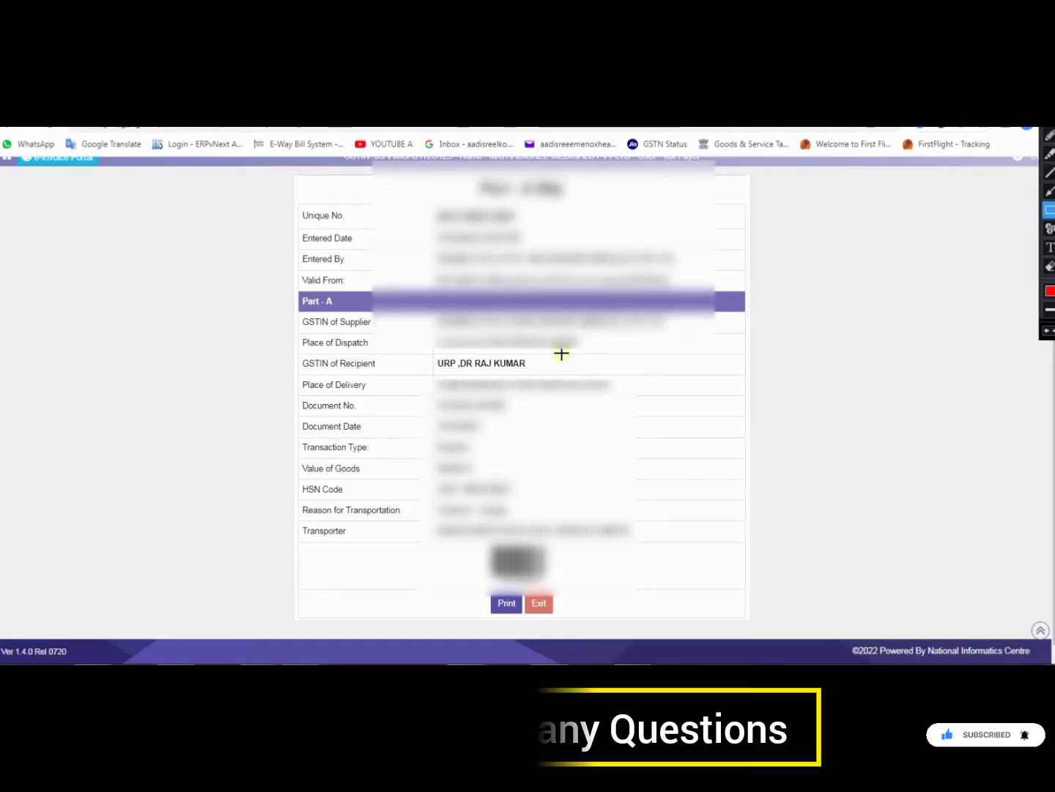